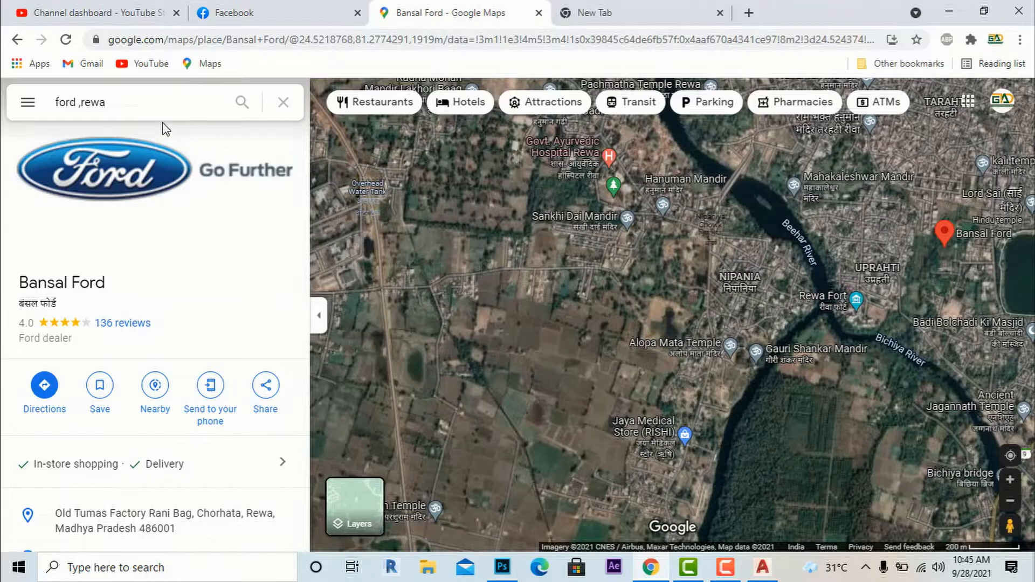
# Step: Start a distance measurement on the satellite map at the southwest corner of the brown field plot southwest of Ashok Traders
pyautogui.scroll(5, 605, 357)
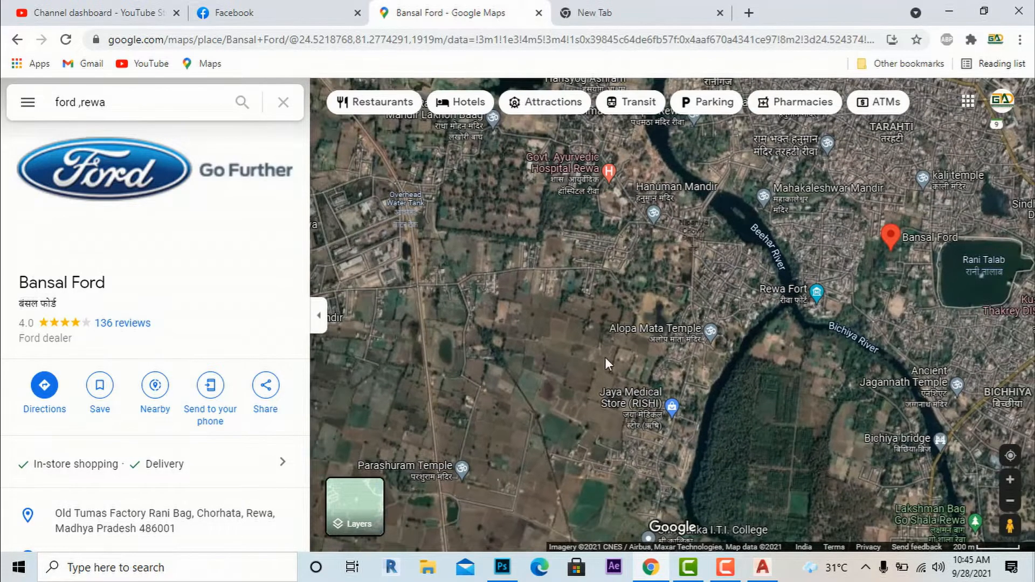
pyautogui.scroll(3, 561, 389)
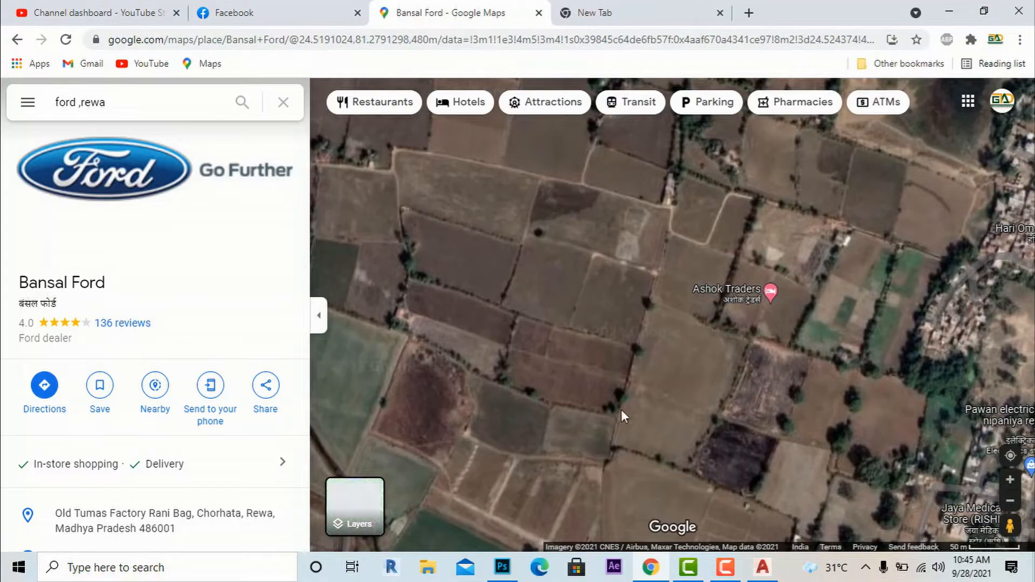
pyautogui.rightClick(501, 383)
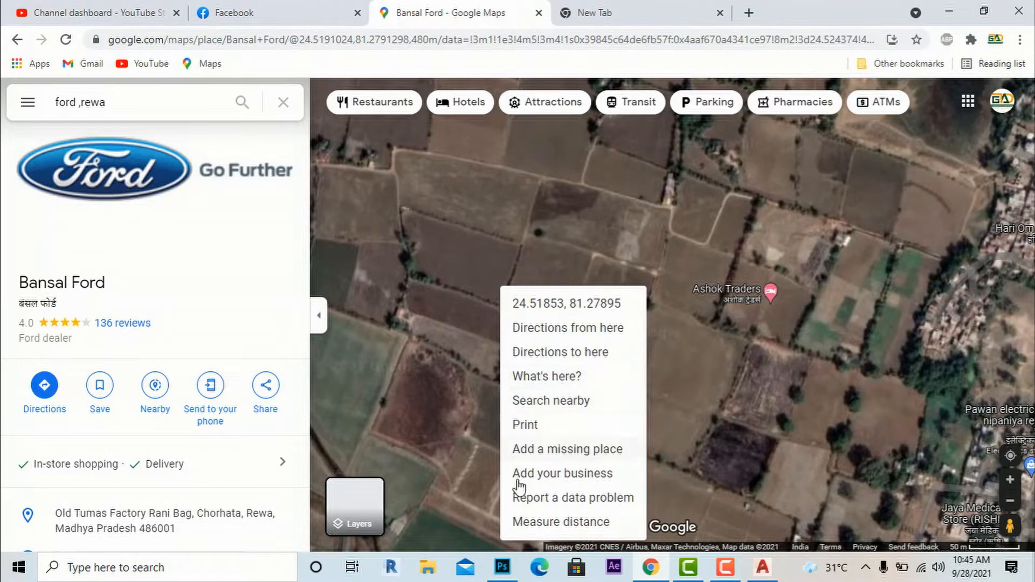
pyautogui.click(527, 522)
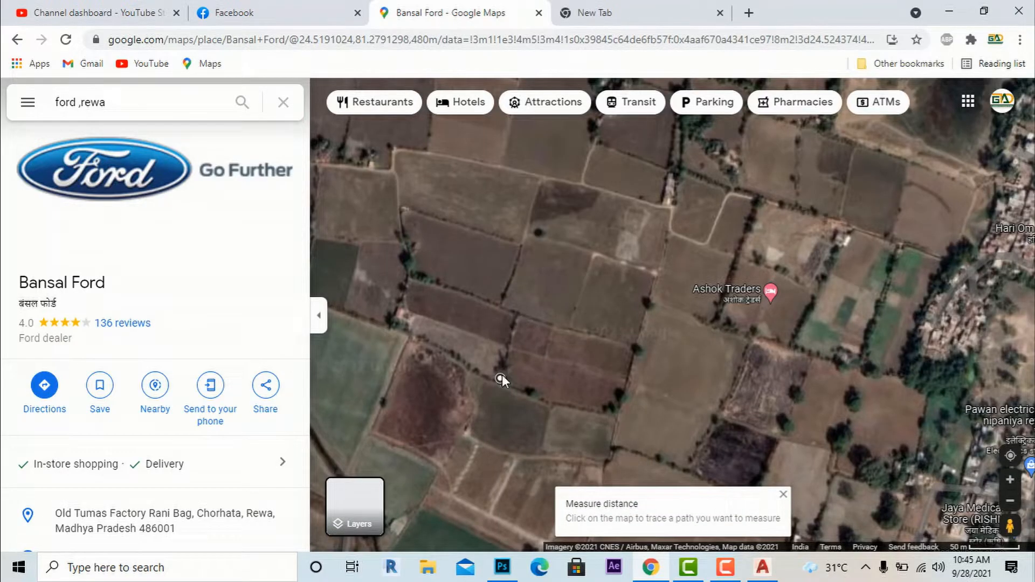
pyautogui.moveTo(497, 383); pyautogui.dragTo(501, 384)
pyautogui.scroll(3, 500, 396)
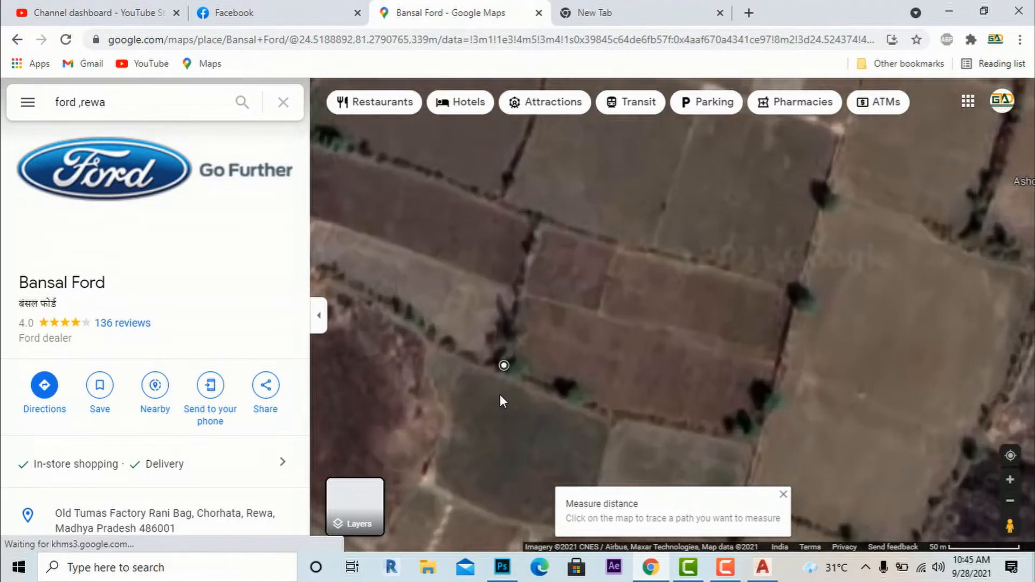
# Step: Trace the plot's boundary through its four remaining corners and close the measuring path at its starting point
pyautogui.click(545, 203)
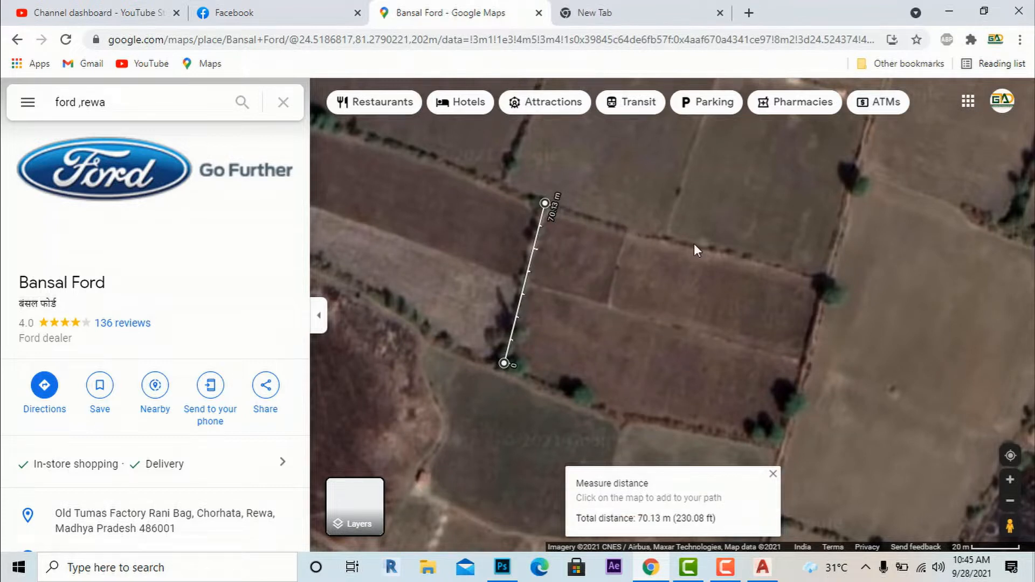
pyautogui.click(827, 281)
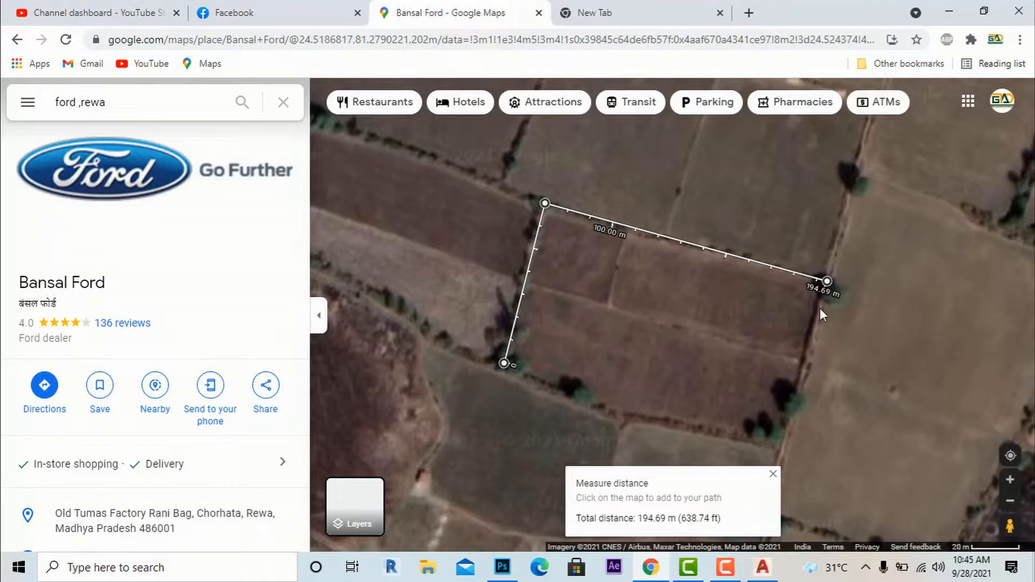
pyautogui.click(780, 447)
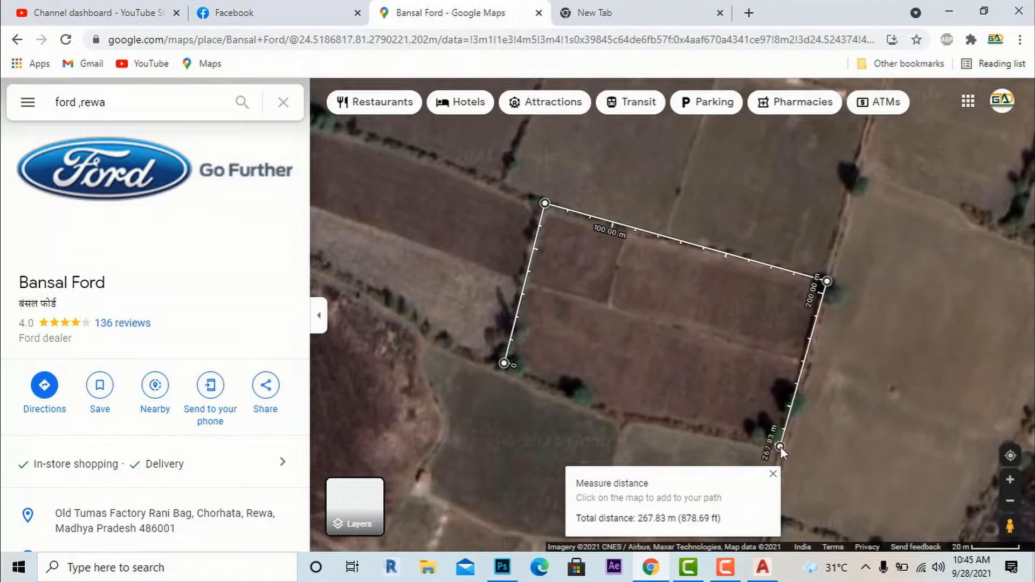
pyautogui.click(625, 418)
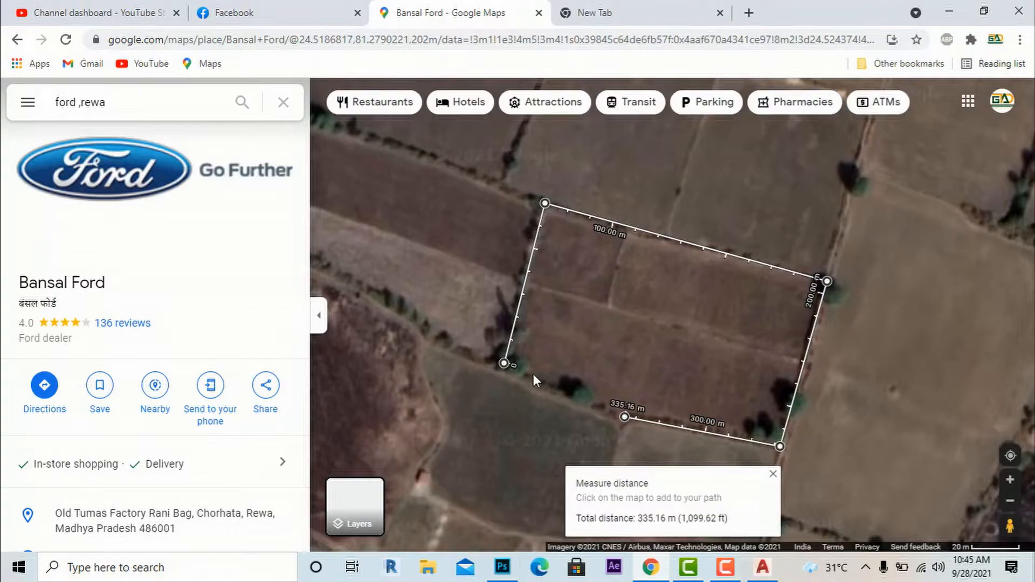
pyautogui.click(504, 363)
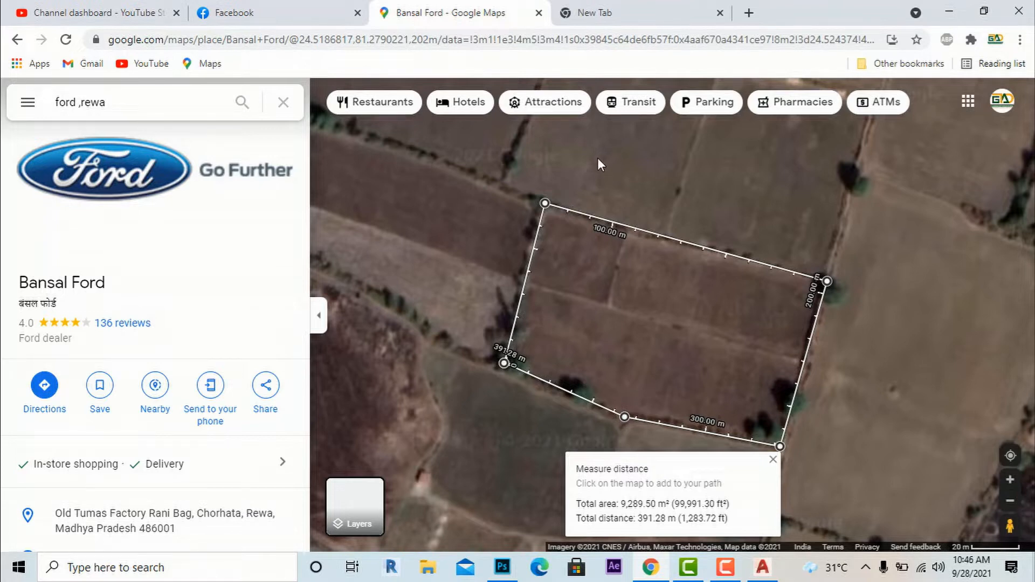
# Step: Switch to Photoshop, create a white 1366 x 768 px document at 72 ppi and paste the map screenshot into it
pyautogui.moveTo(502, 567)
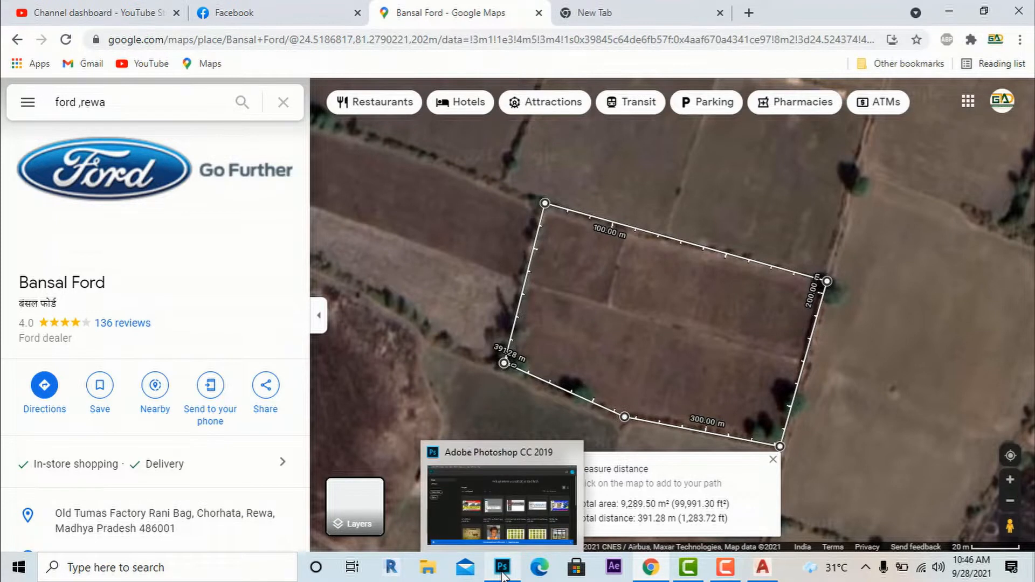
pyautogui.click(429, 452)
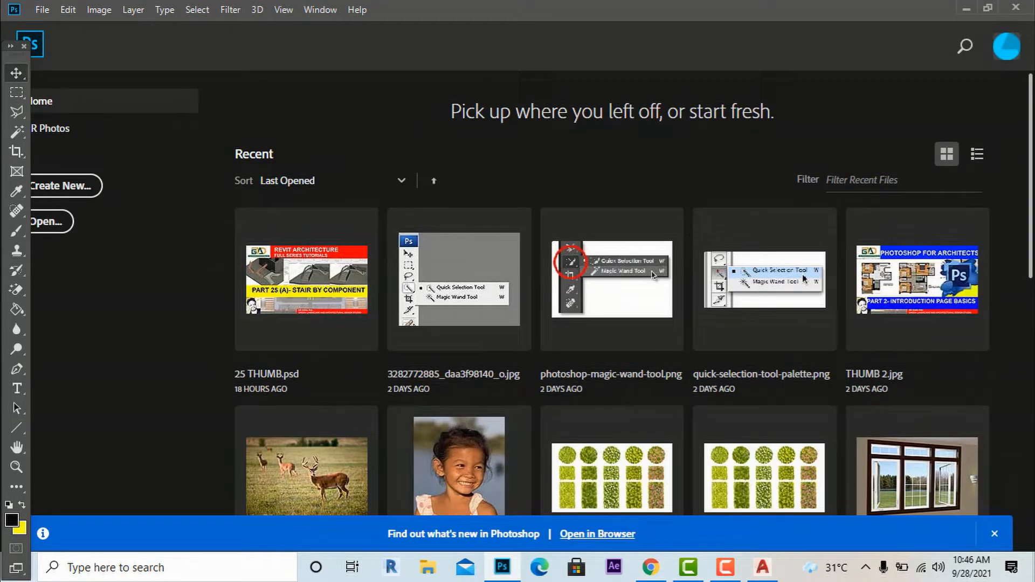
pyautogui.click(42, 10)
pyautogui.click(49, 26)
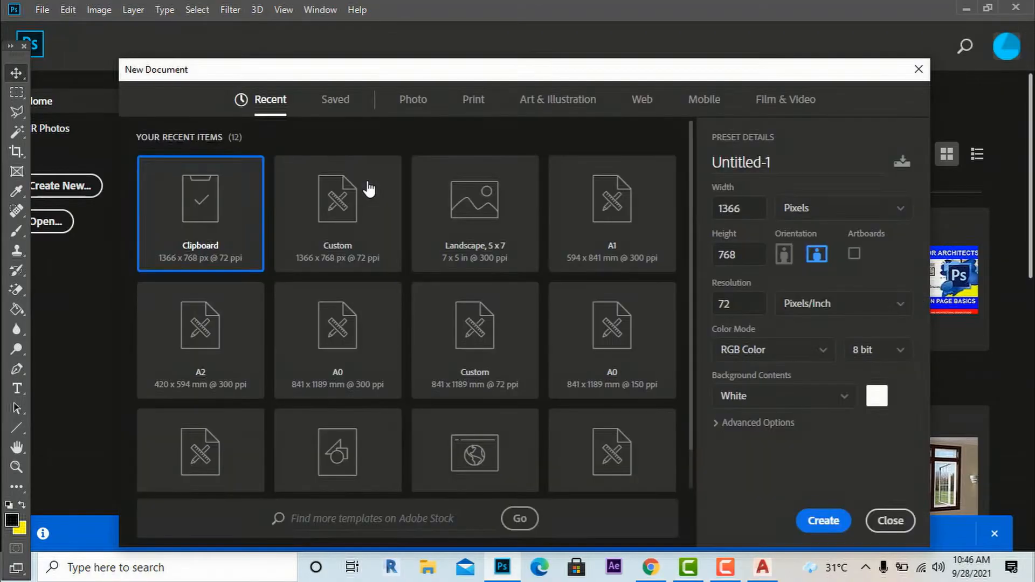
pyautogui.click(815, 521)
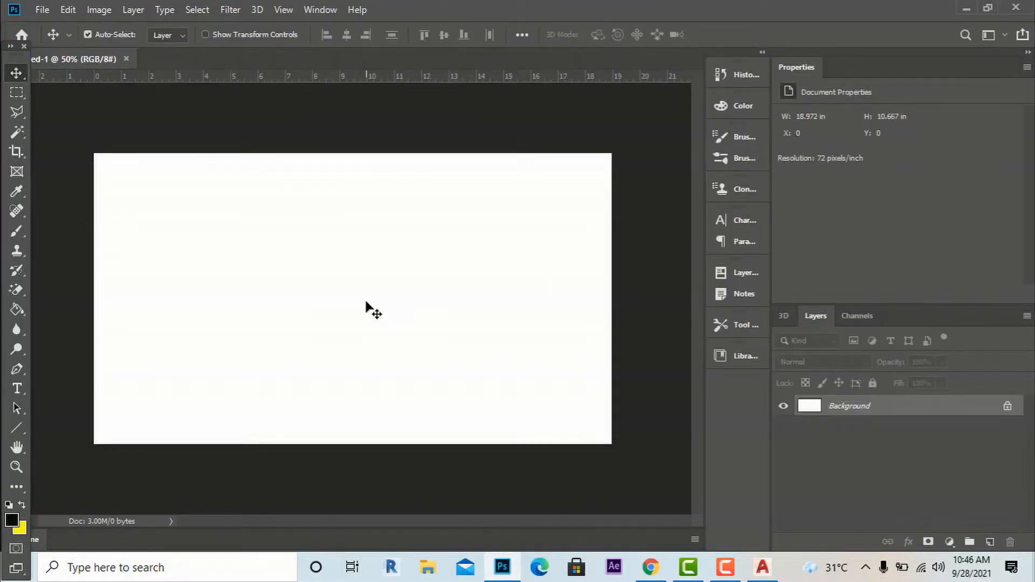
pyautogui.hotkey('ctrl', 'v')
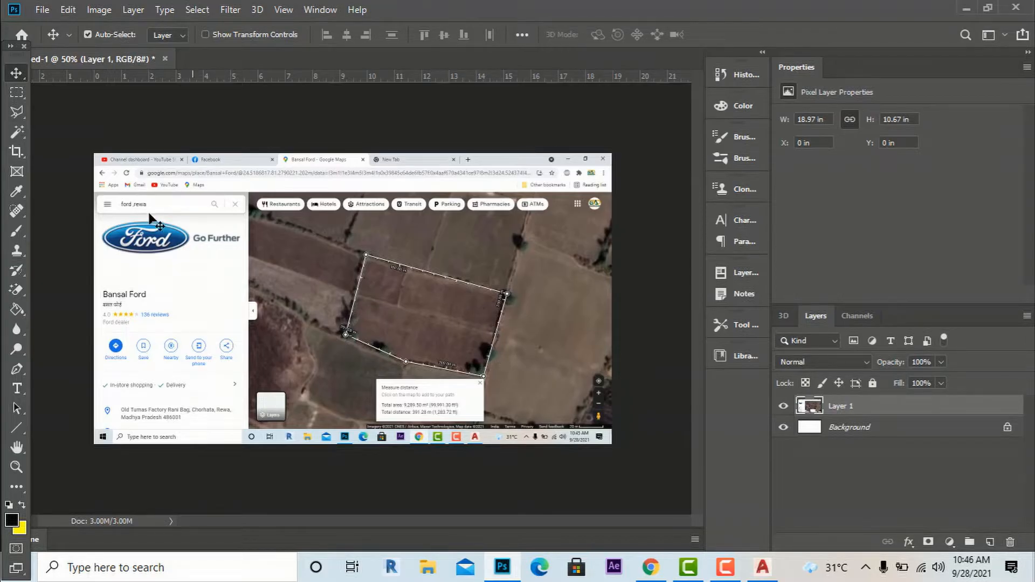
# Step: Crop the pasted screenshot to the measured plot and its immediate surroundings, cutting off the browser interface and measurement box
pyautogui.click(24, 151)
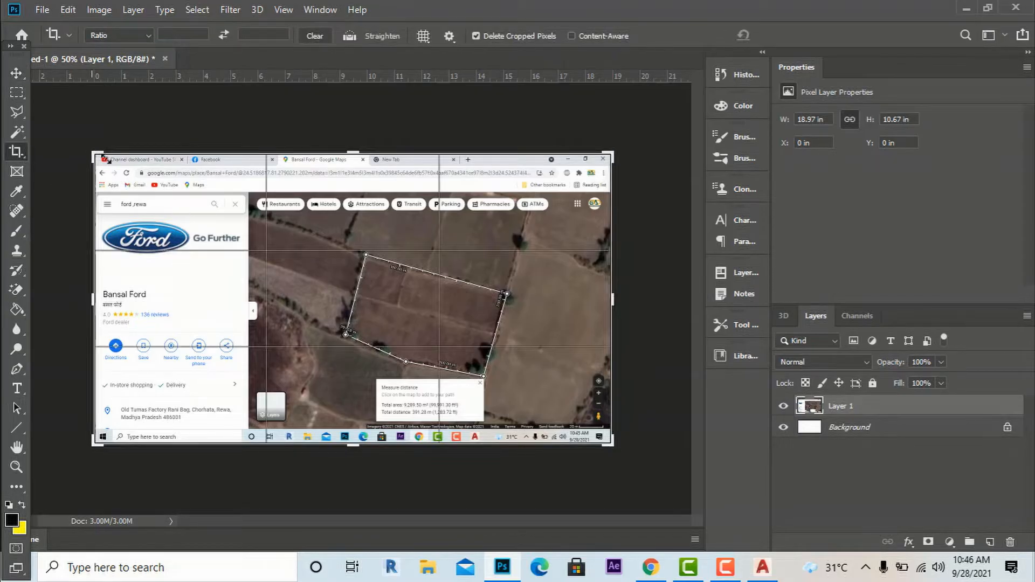
pyautogui.moveTo(103, 158); pyautogui.dragTo(206, 193)
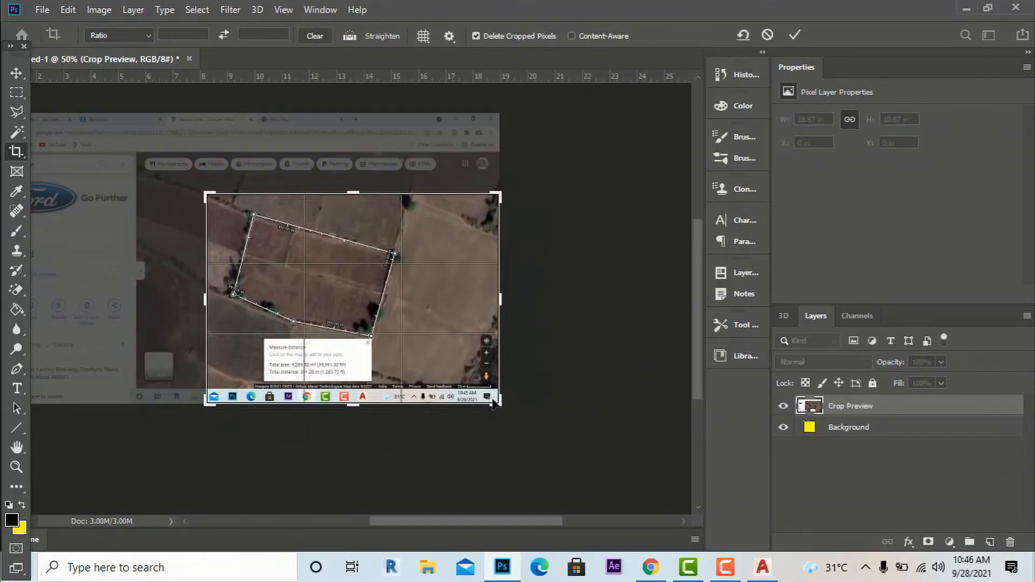
pyautogui.moveTo(494, 403); pyautogui.dragTo(477, 373)
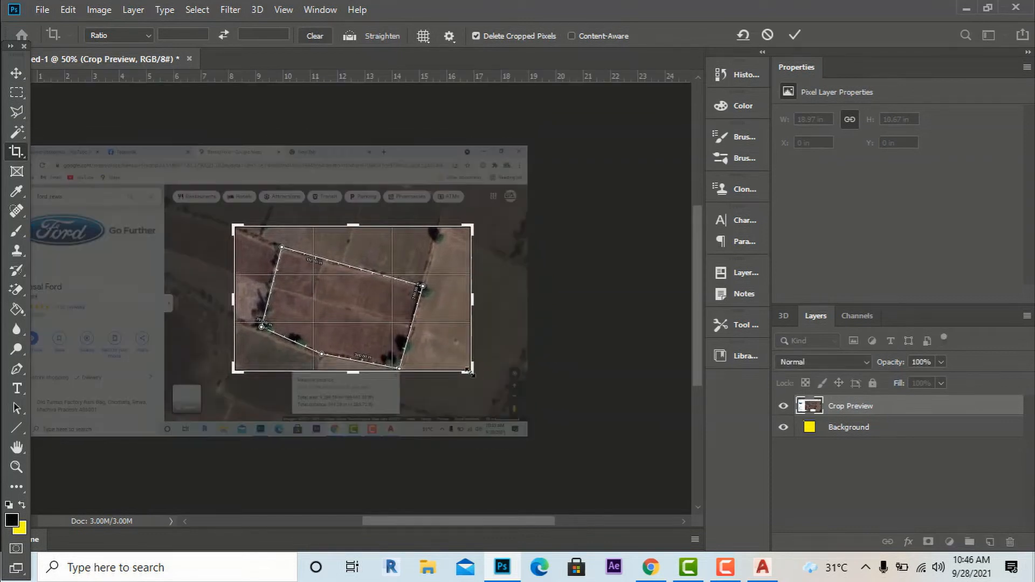
pyautogui.click(16, 74)
# Step: Resample the cropped image to a resolution of 200 pixels/inch, keeping its width and height in inches
pyautogui.keyDown('alt'); pyautogui.scroll(4, 282, 369); pyautogui.keyUp('alt')
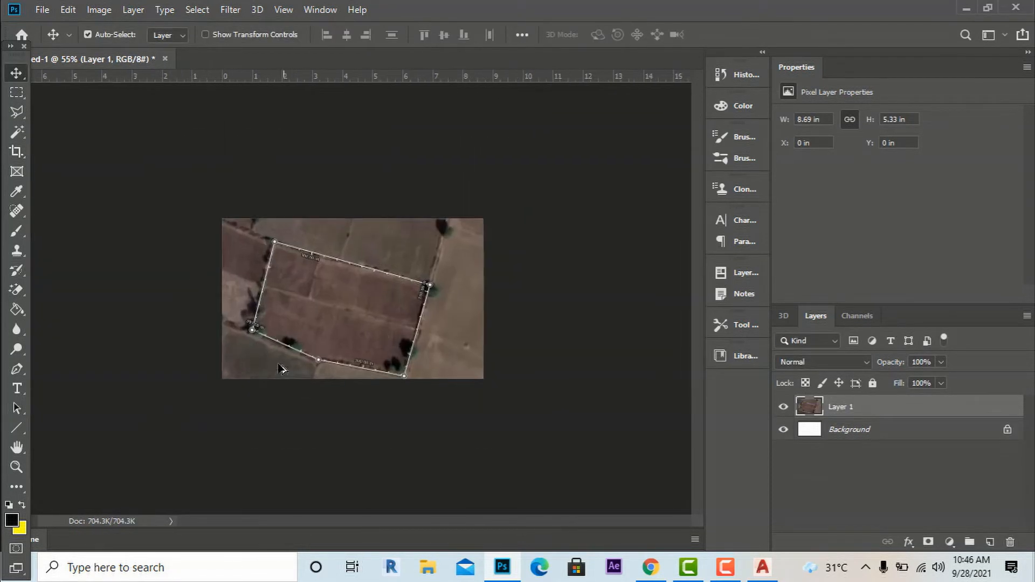
pyautogui.keyDown('alt'); pyautogui.scroll(3, 271, 394); pyautogui.keyUp('alt')
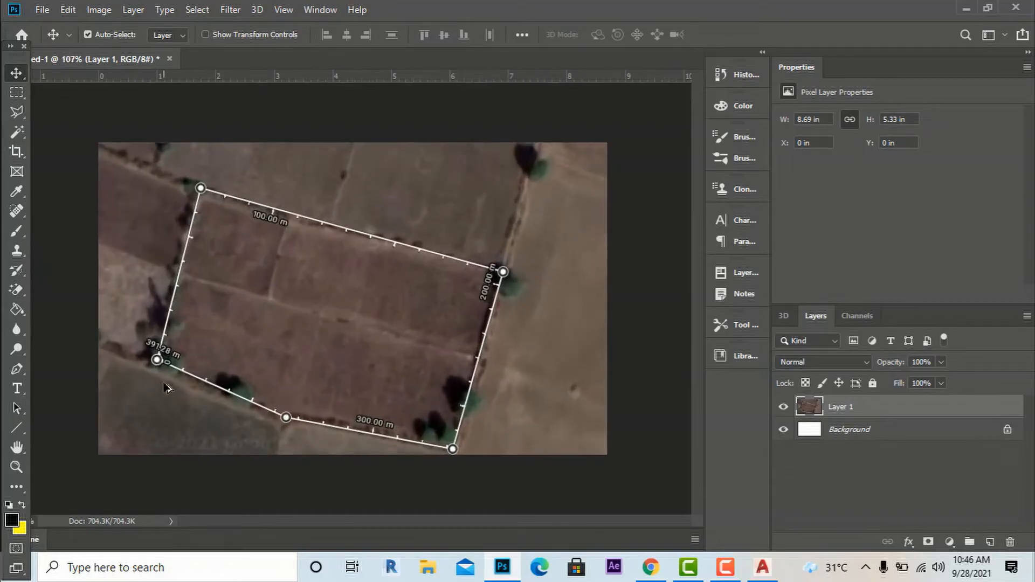
pyautogui.click(100, 10)
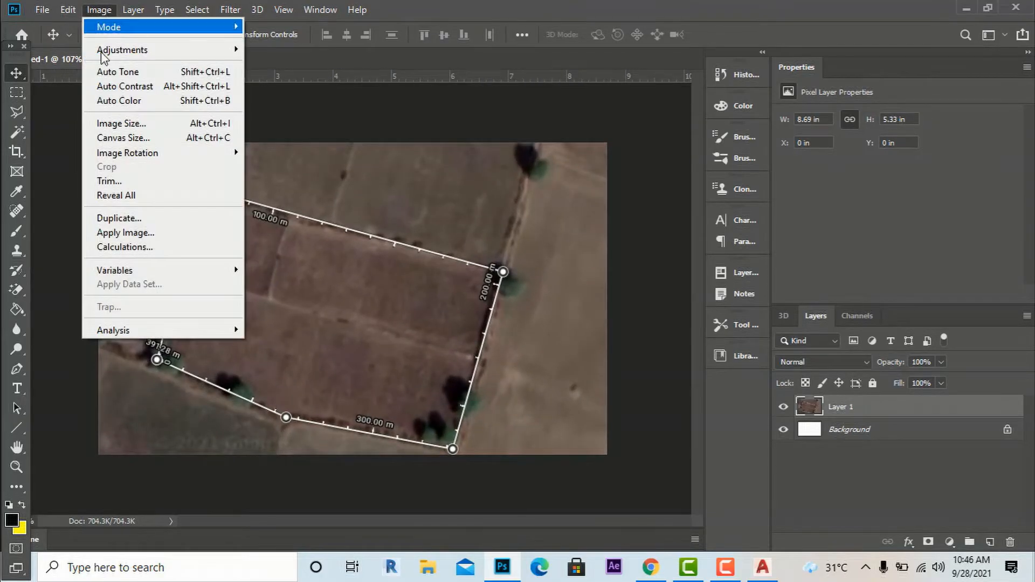
pyautogui.click(119, 124)
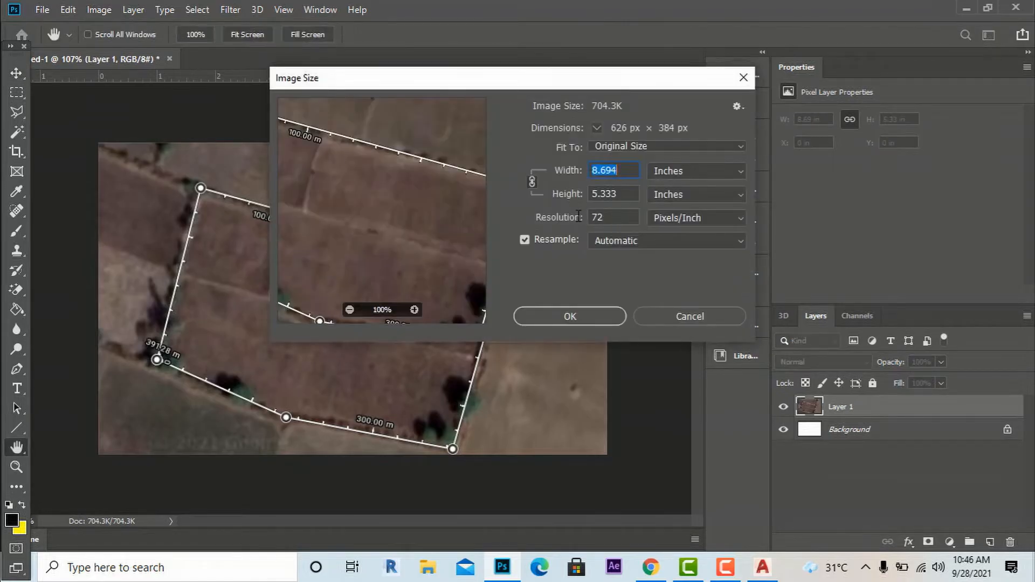
pyautogui.doubleClick(624, 216)
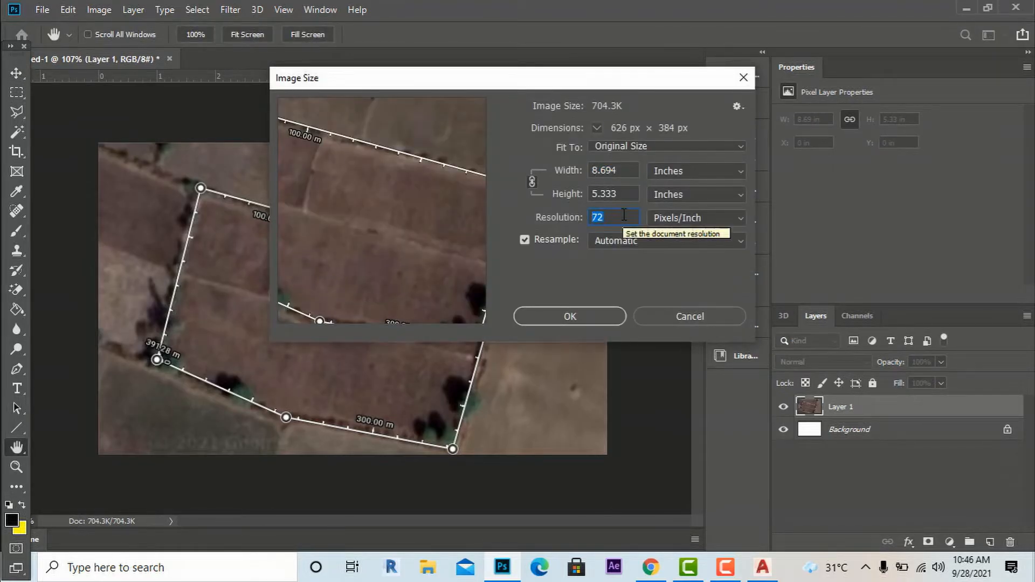
pyautogui.write('200')
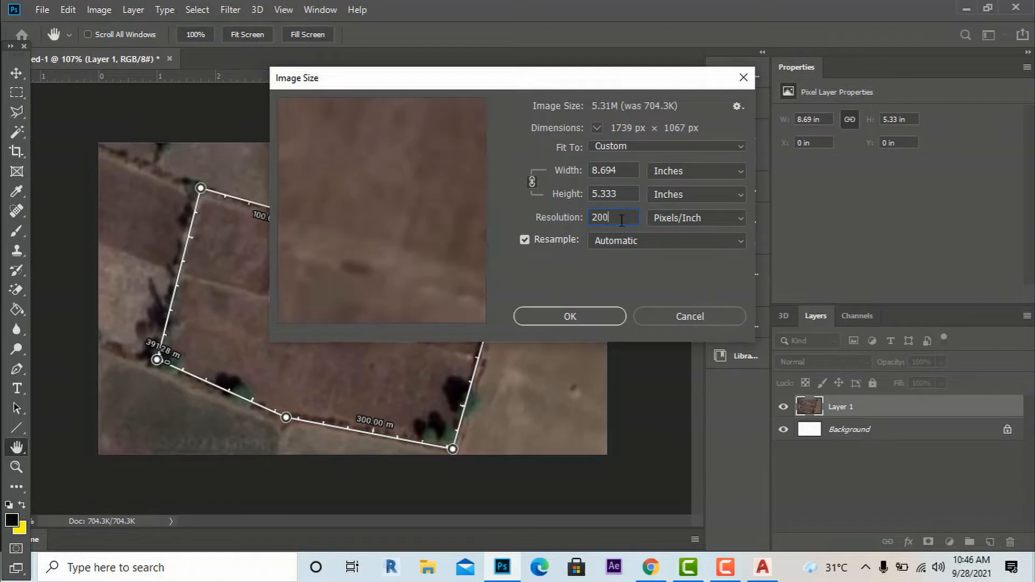
pyautogui.click(570, 316)
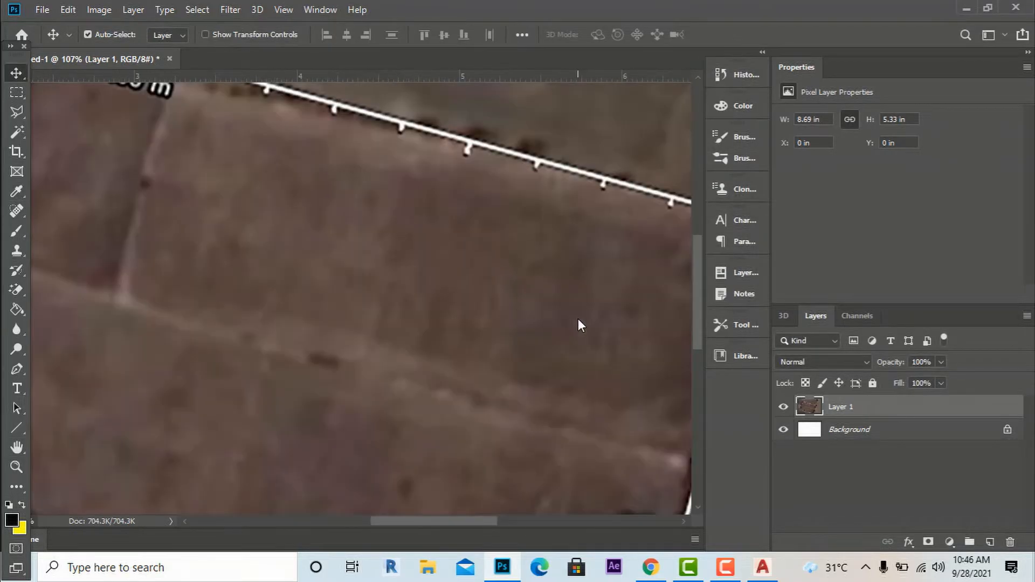
# Step: Start saving a copy of the image to the Desktop under the file name "google image site"
pyautogui.keyDown('alt'); pyautogui.scroll(-5, 513, 226); pyautogui.keyUp('alt')
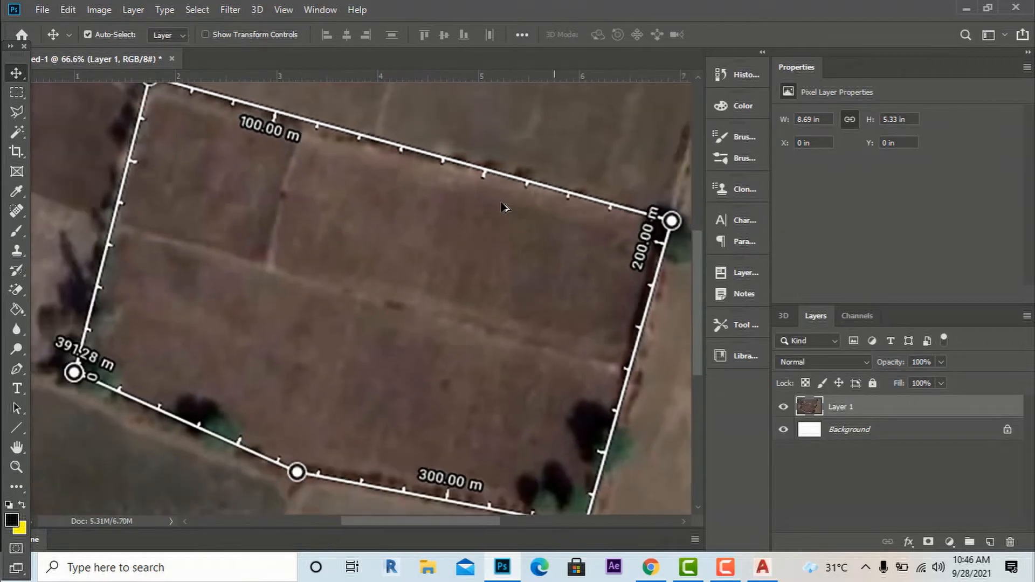
pyautogui.keyDown('alt'); pyautogui.scroll(-2, 513, 273); pyautogui.keyUp('alt')
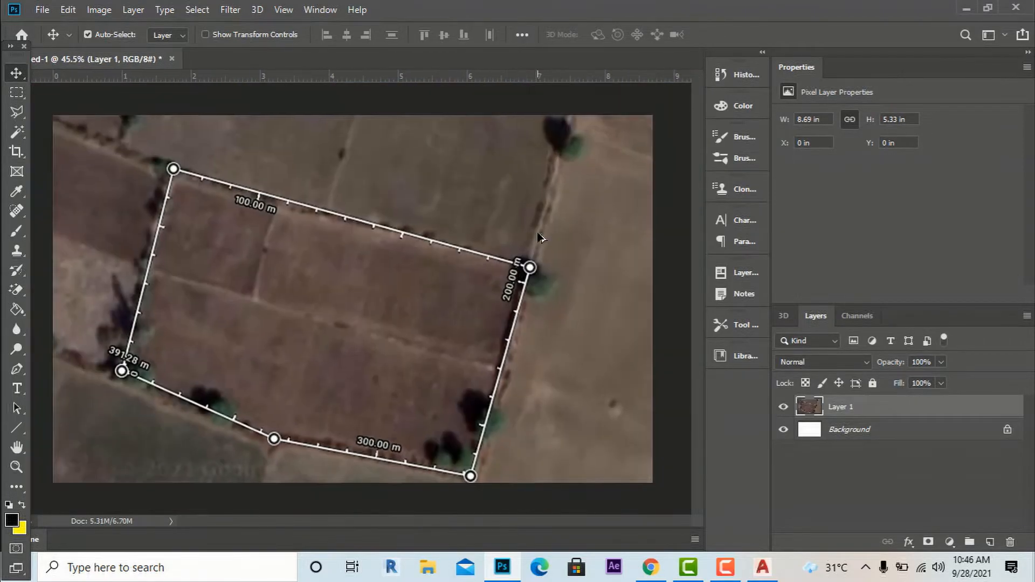
pyautogui.keyDown('alt'); pyautogui.scroll(1, 261, 372); pyautogui.keyUp('alt')
pyautogui.click(43, 11)
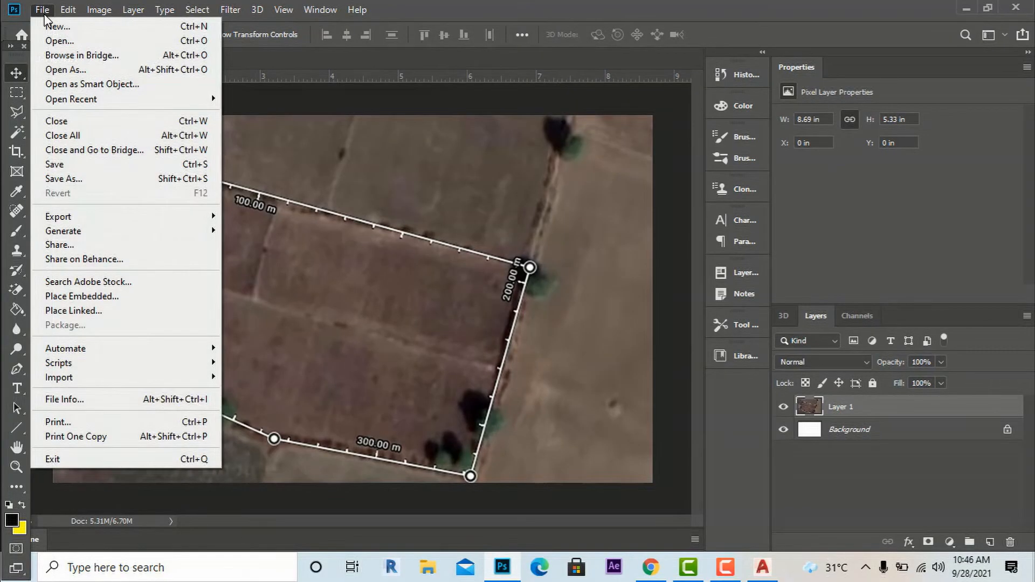
pyautogui.click(56, 179)
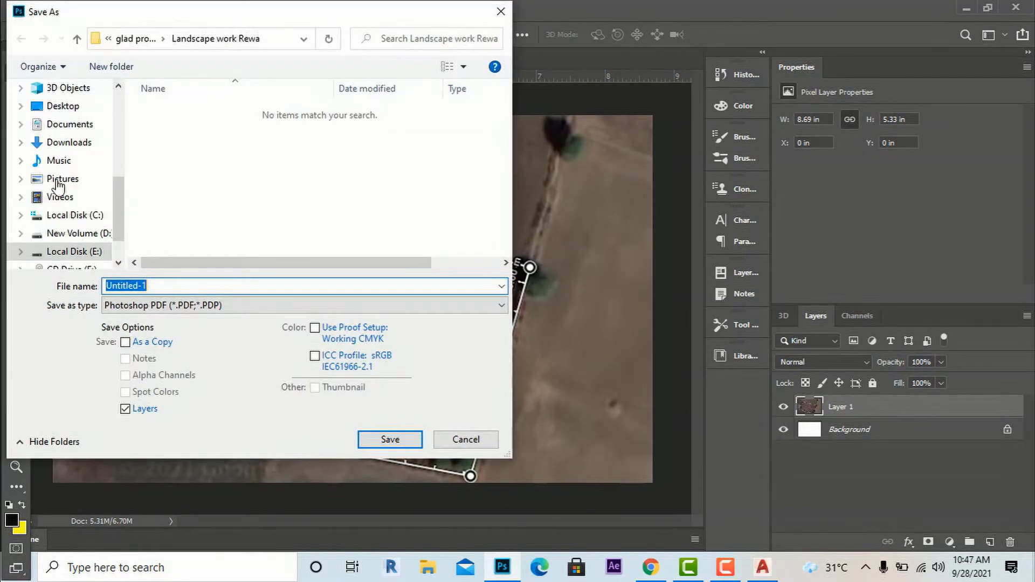
pyautogui.click(57, 107)
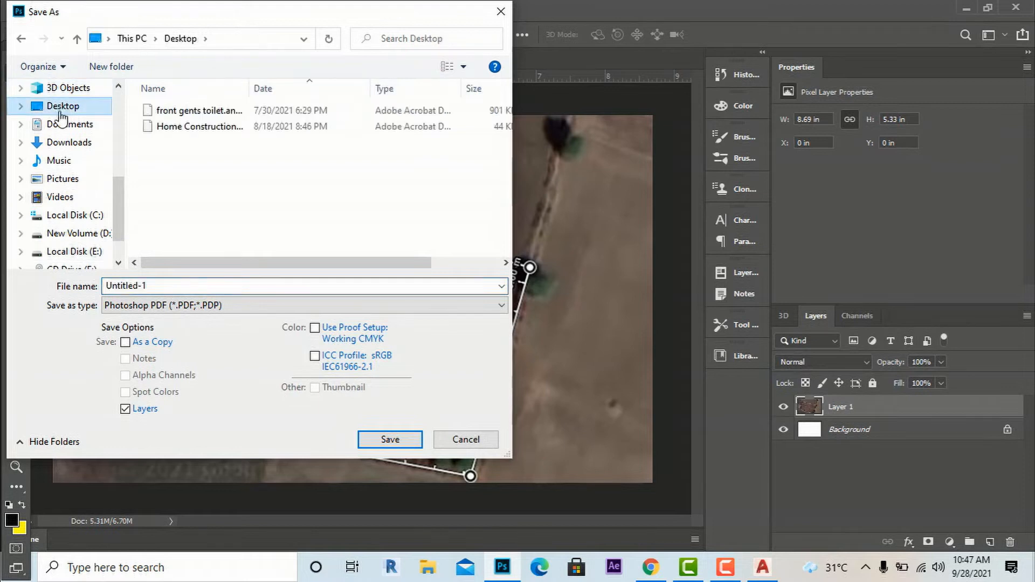
pyautogui.click(151, 286)
pyautogui.doubleClick(150, 286)
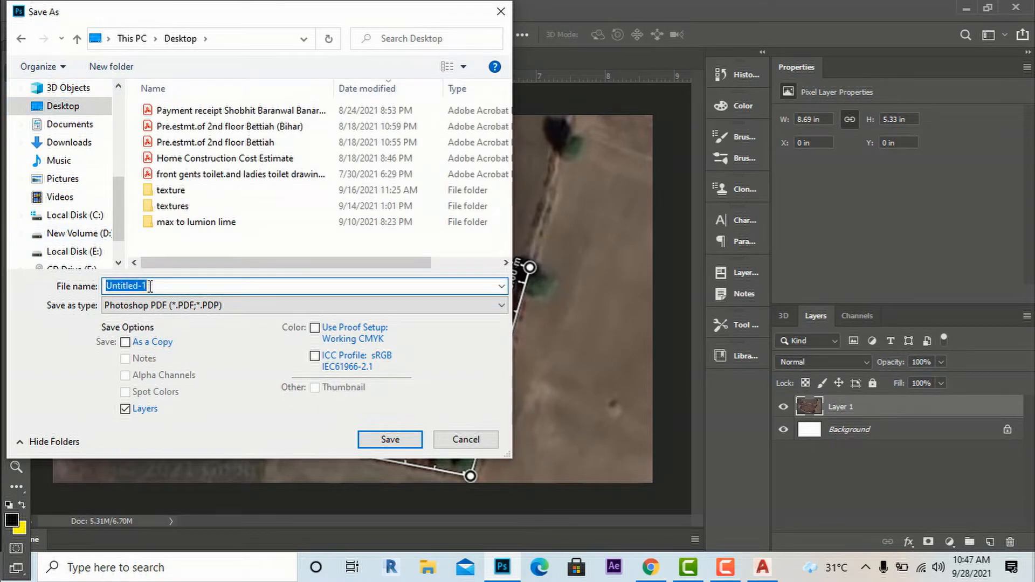
pyautogui.write('goo')
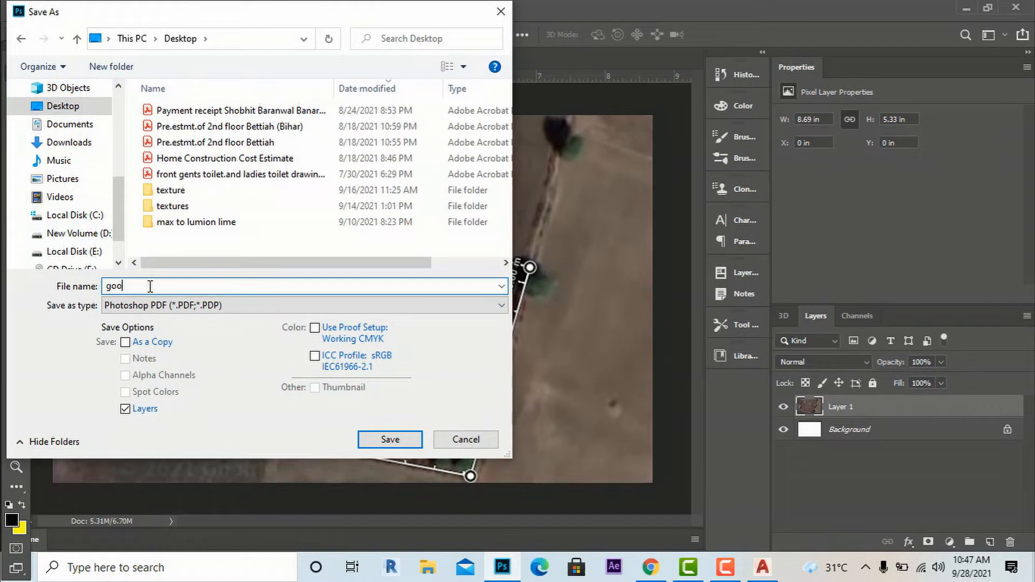
pyautogui.write('gle image site')
# Step: Save the file in JPEG format with quality 9 (High) and Baseline ("Standard") format
pyautogui.click(172, 305)
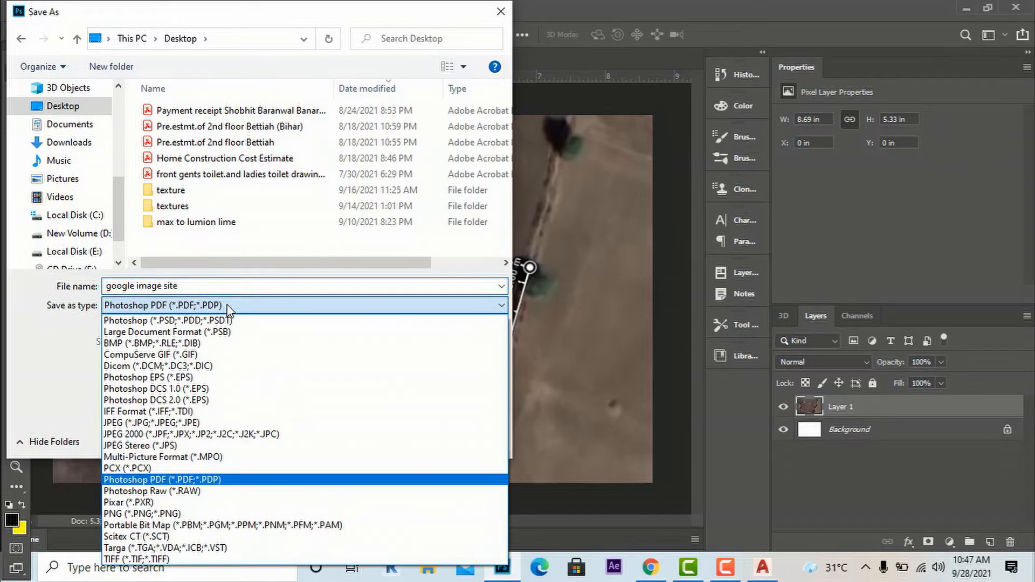
pyautogui.click(197, 423)
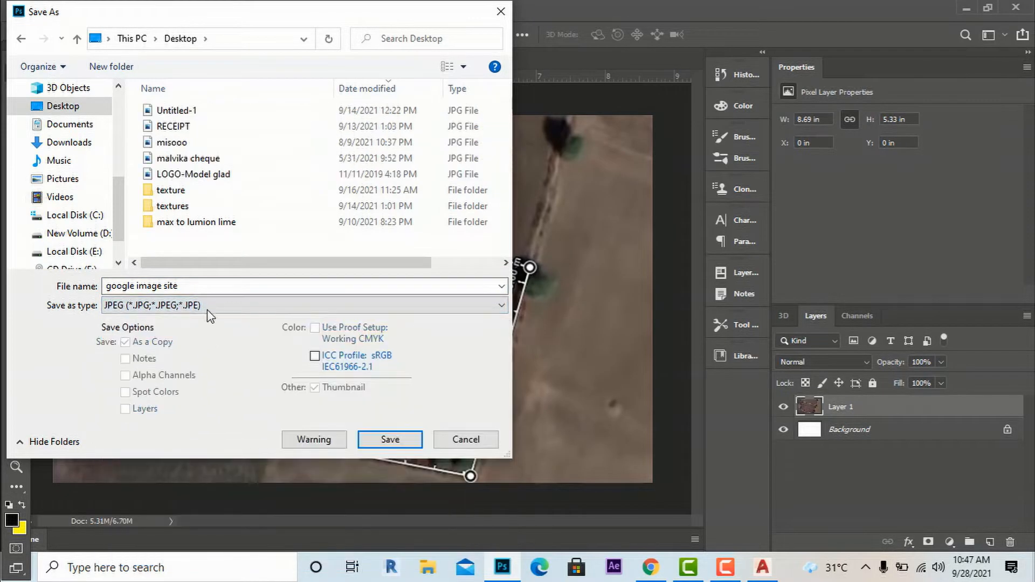
pyautogui.click(383, 441)
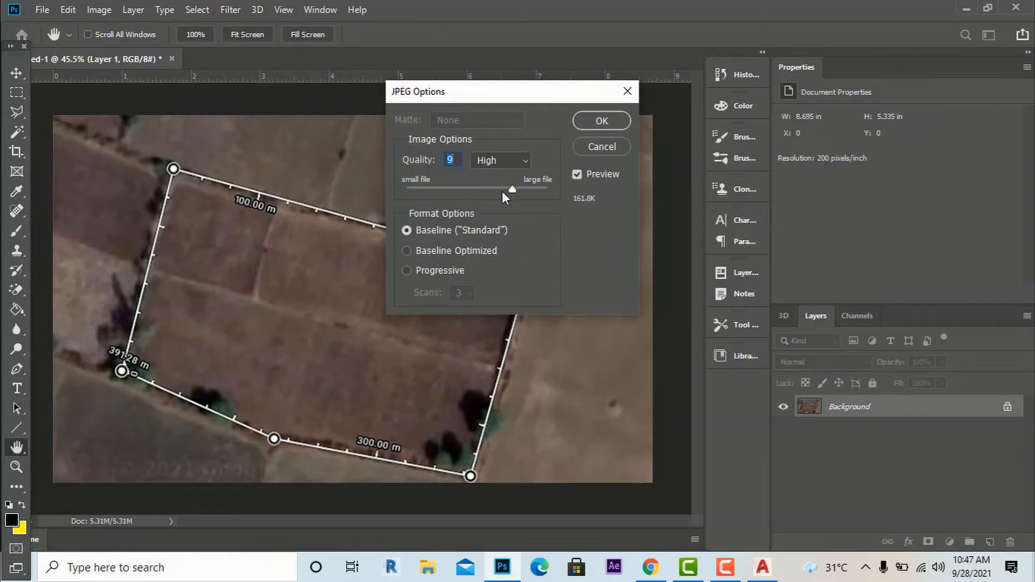
pyautogui.click(597, 121)
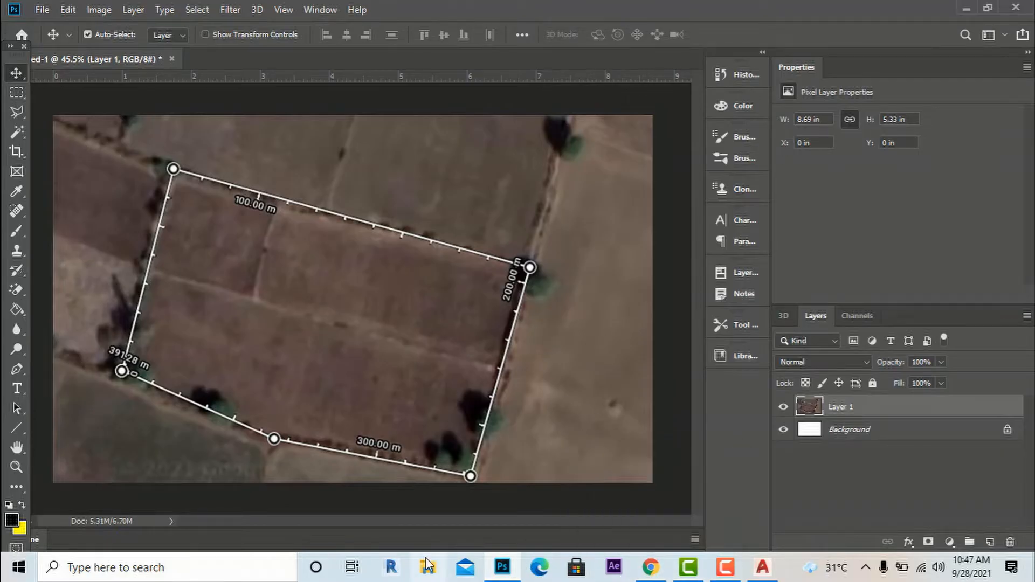
# Step: Minimize the Photoshop, Chrome and AutoCAD windows and locate the "google image site" file on the desktop
pyautogui.click(967, 9)
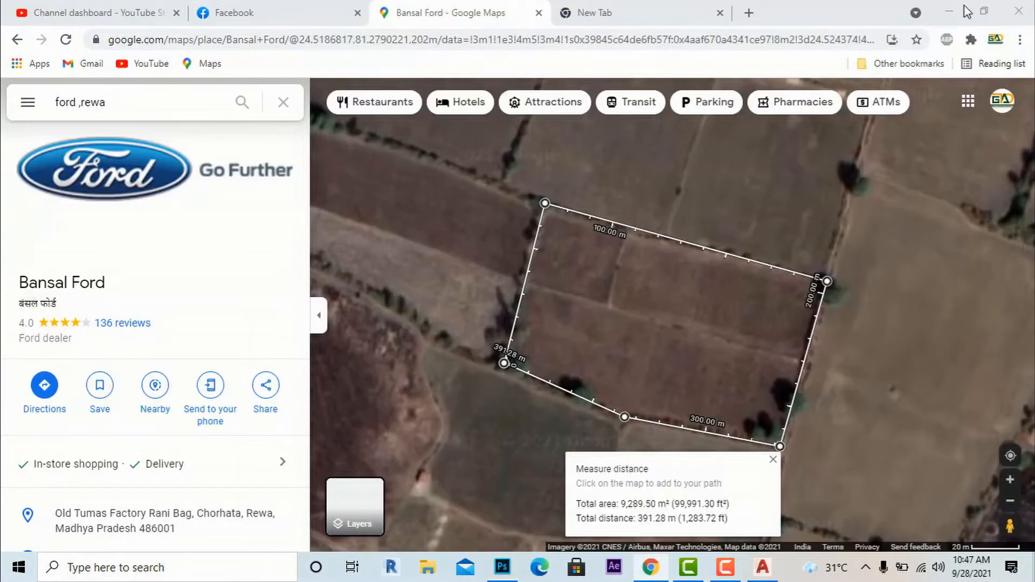
pyautogui.click(944, 16)
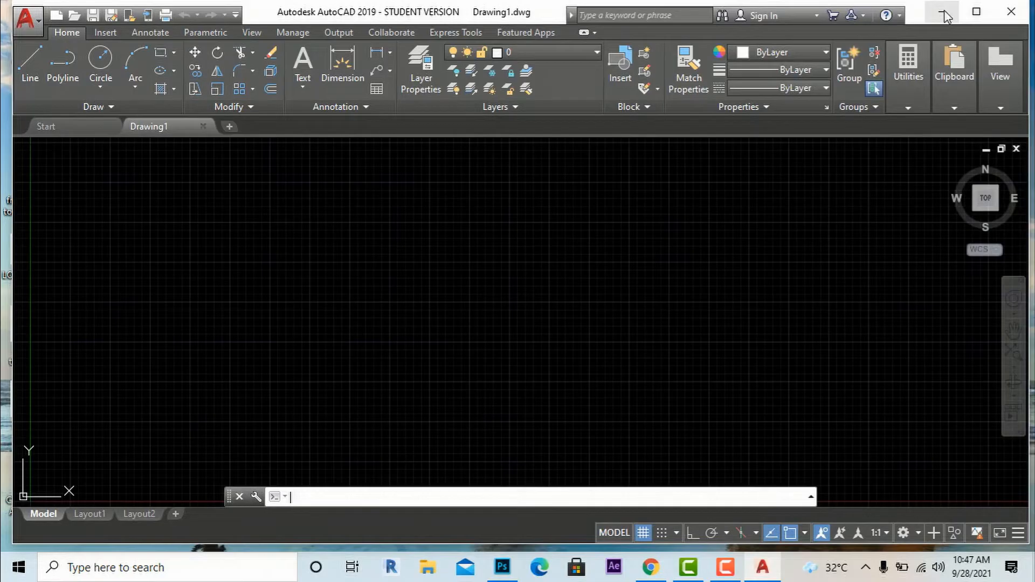
pyautogui.click(945, 16)
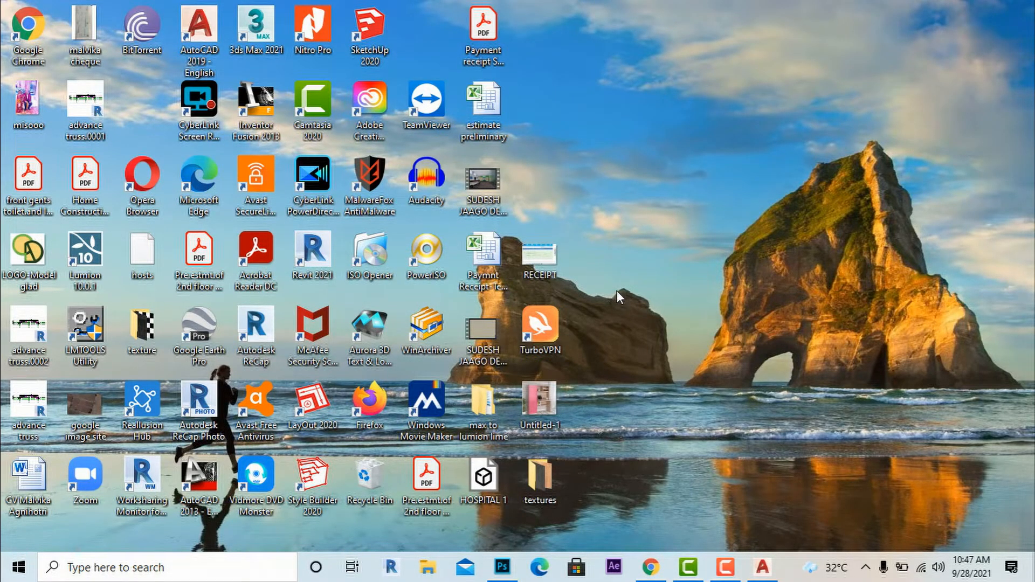
pyautogui.press('g')
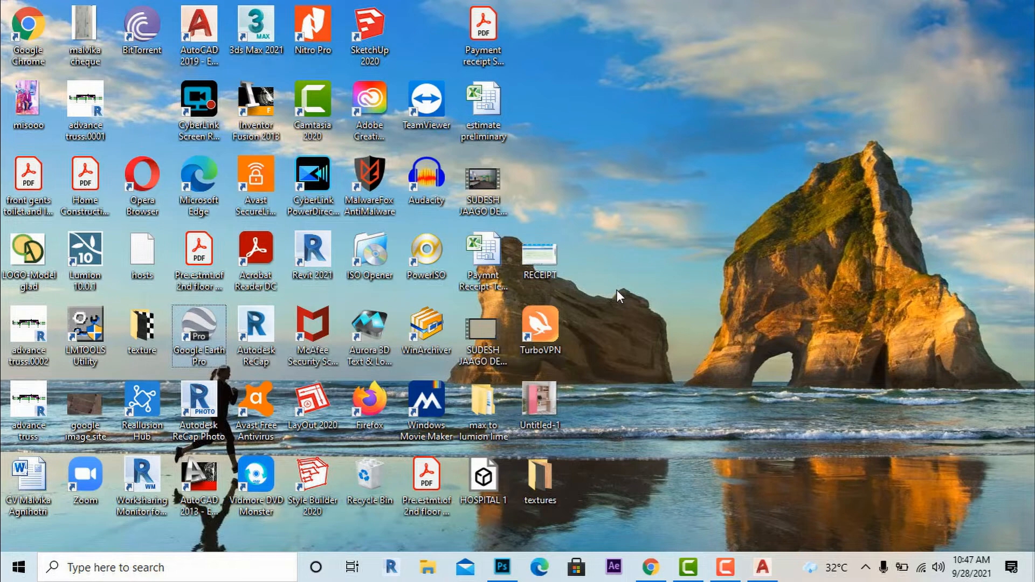
pyautogui.press('g')
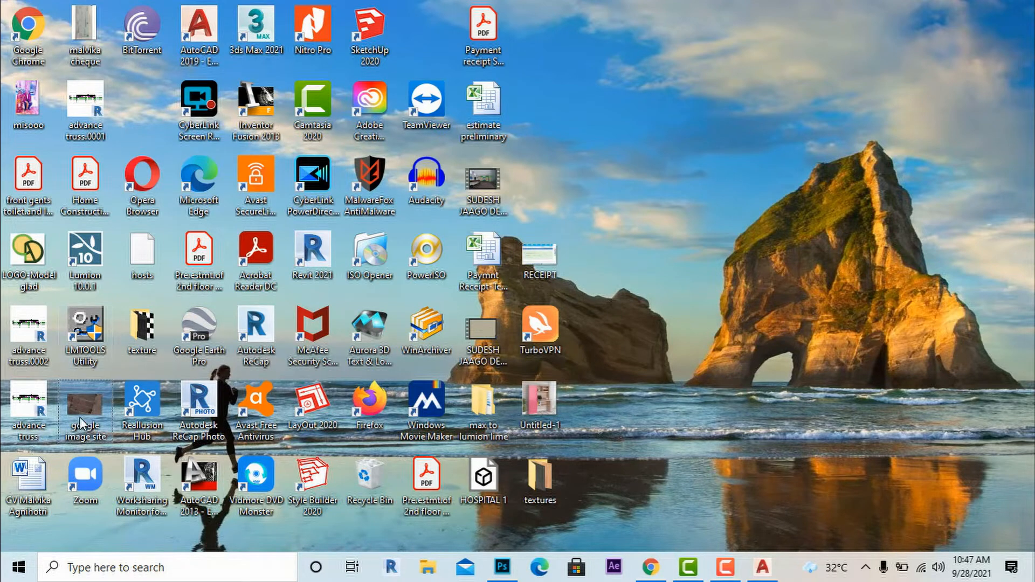
pyautogui.moveTo(80, 412)
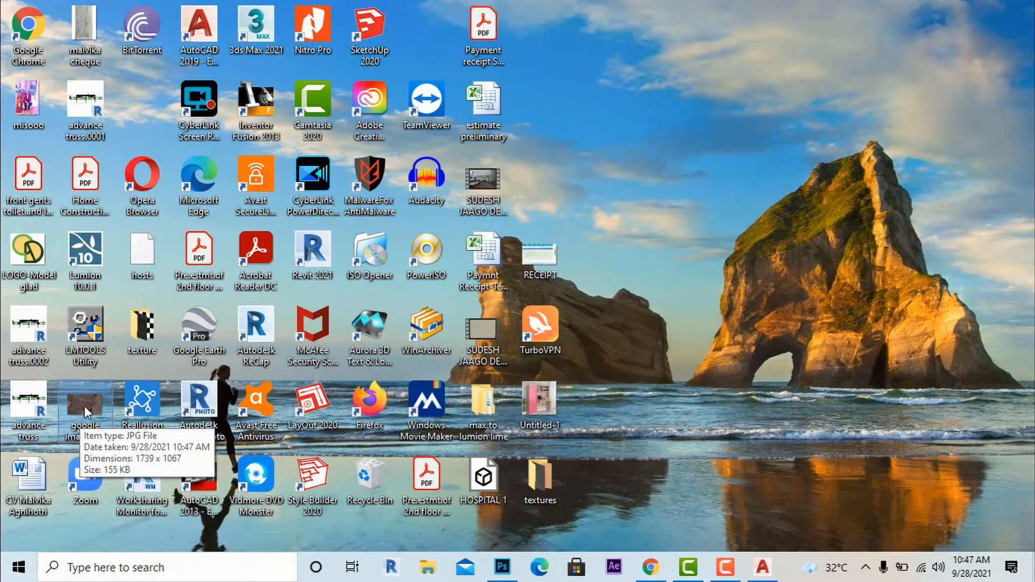
# Step: Insert the "google image site" picture into the AutoCAD drawing at a freehand point and scale, unrotated with Ortho mode on
pyautogui.moveTo(84, 405)
pyautogui.mouseDown()
pyautogui.moveTo(508, 455)
pyautogui.moveTo(768, 532)
pyautogui.moveTo(762, 566)
pyautogui.moveTo(510, 347)
pyautogui.mouseUp()
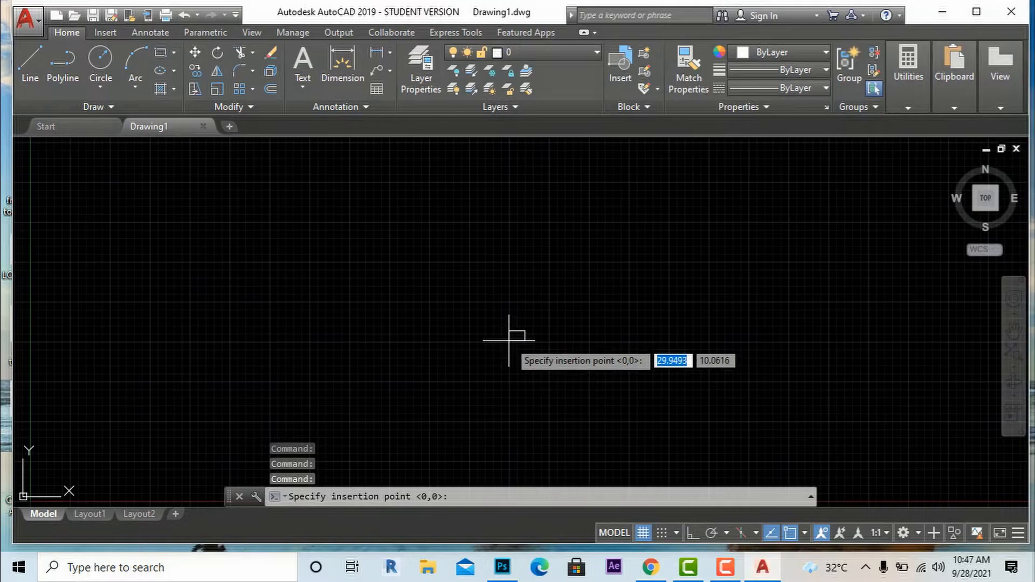
pyautogui.click(502, 323)
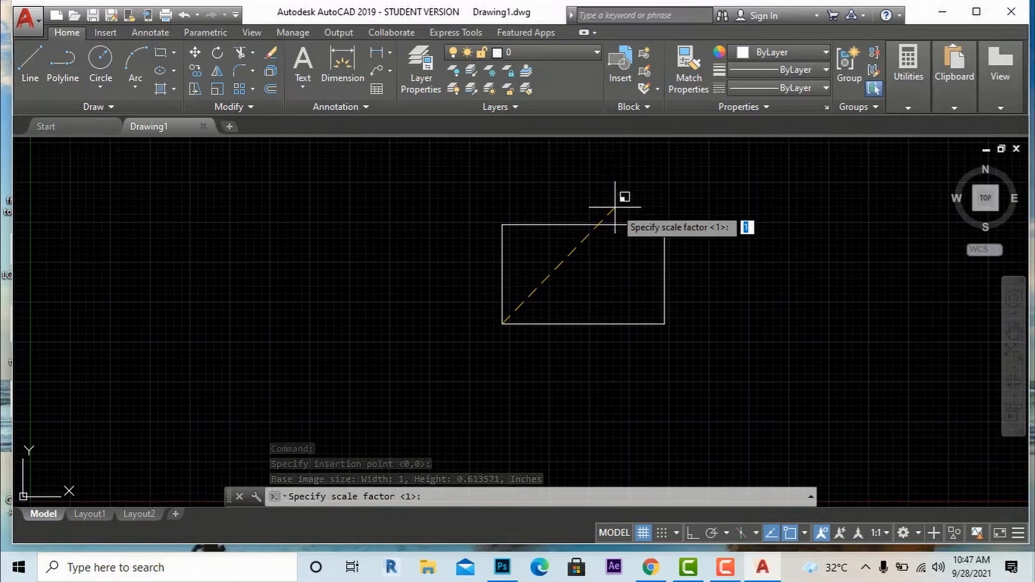
pyautogui.click(615, 207)
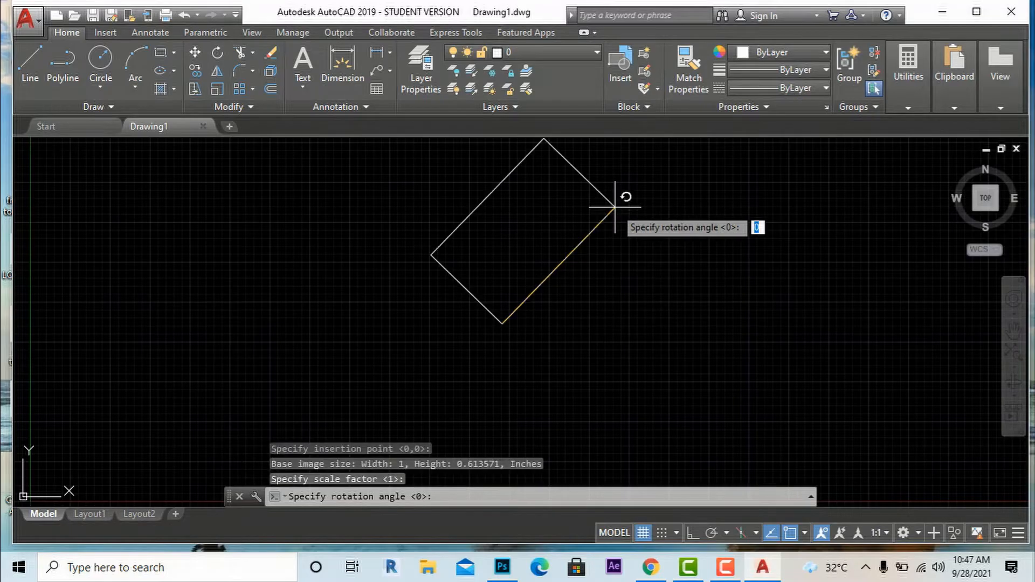
pyautogui.click(696, 533)
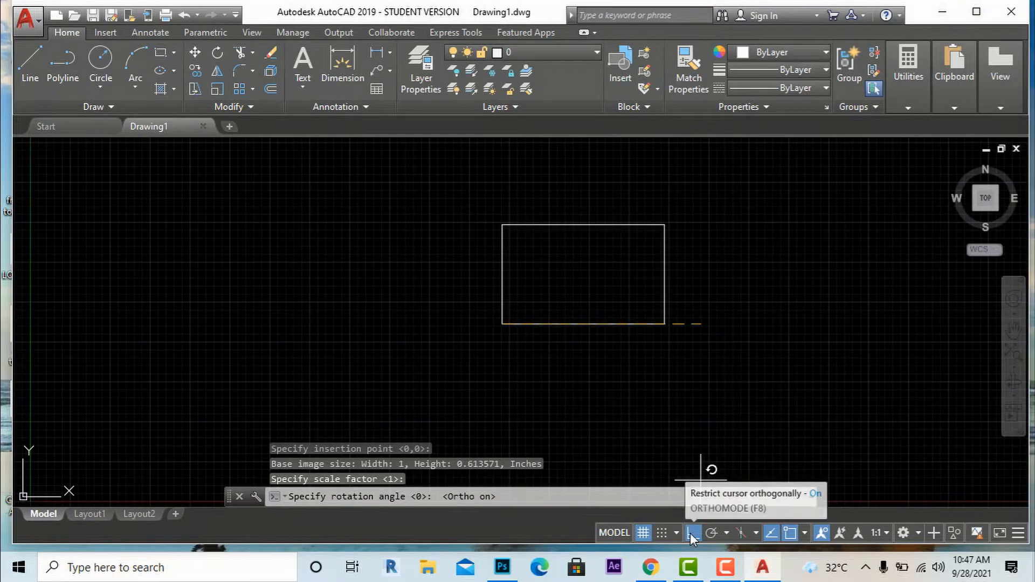
pyautogui.click(793, 346)
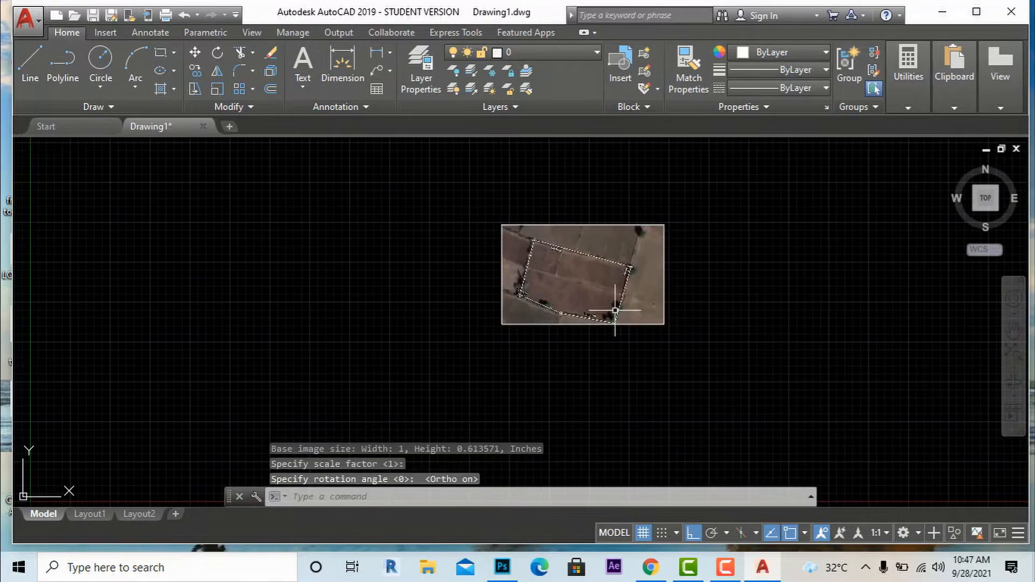
pyautogui.scroll(4, 549, 289)
pyautogui.scroll(2, 549, 289)
pyautogui.scroll(-4, 554, 341)
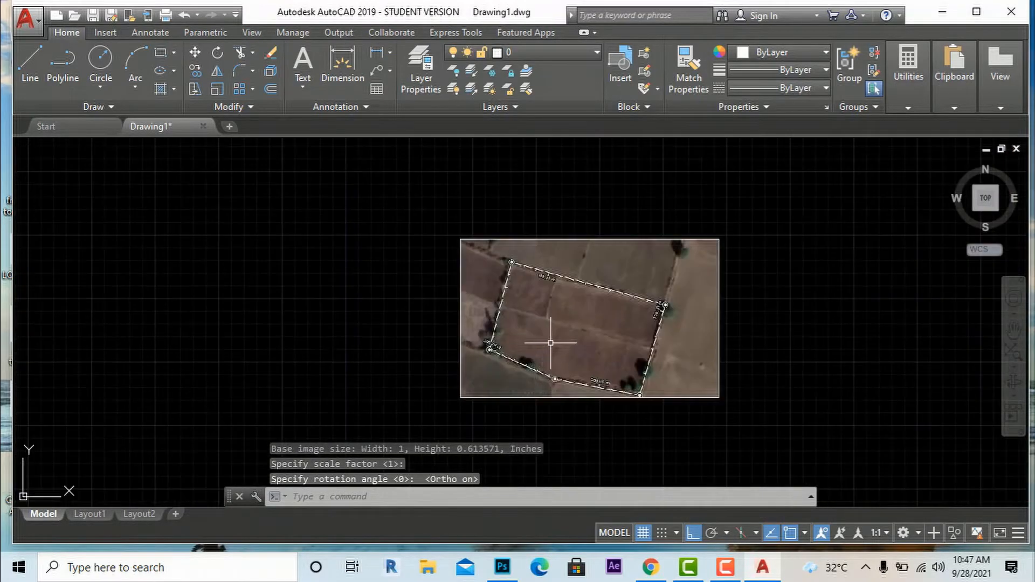
pyautogui.scroll(2, 528, 340)
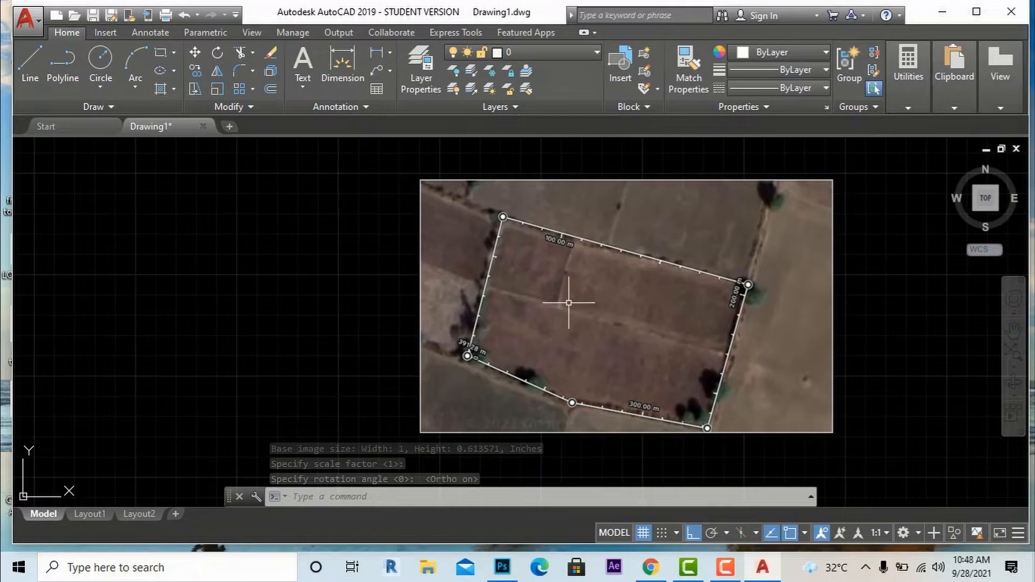
pyautogui.press('Escape')
pyautogui.scroll(-2, 637, 277)
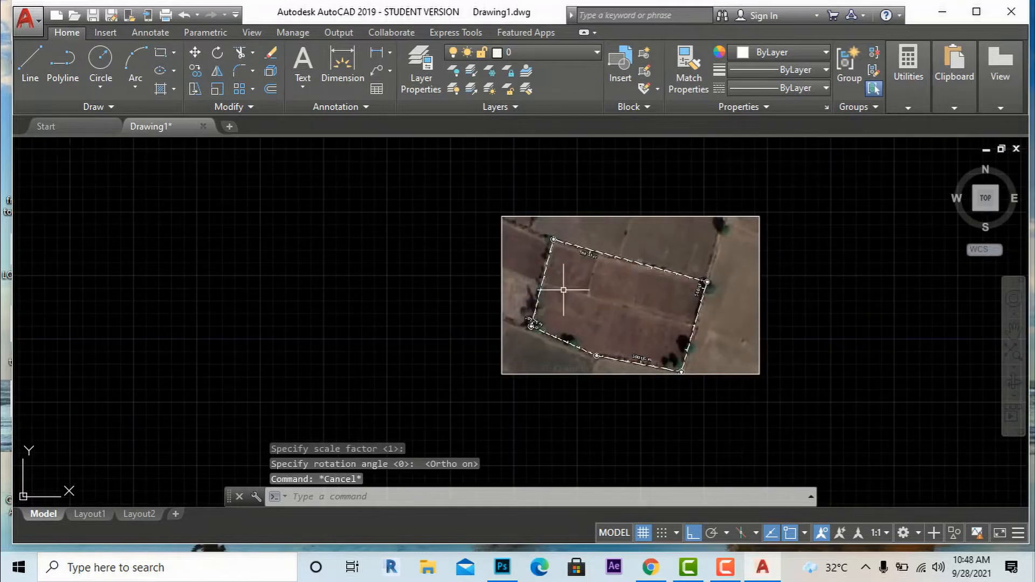
pyautogui.scroll(2, 555, 290)
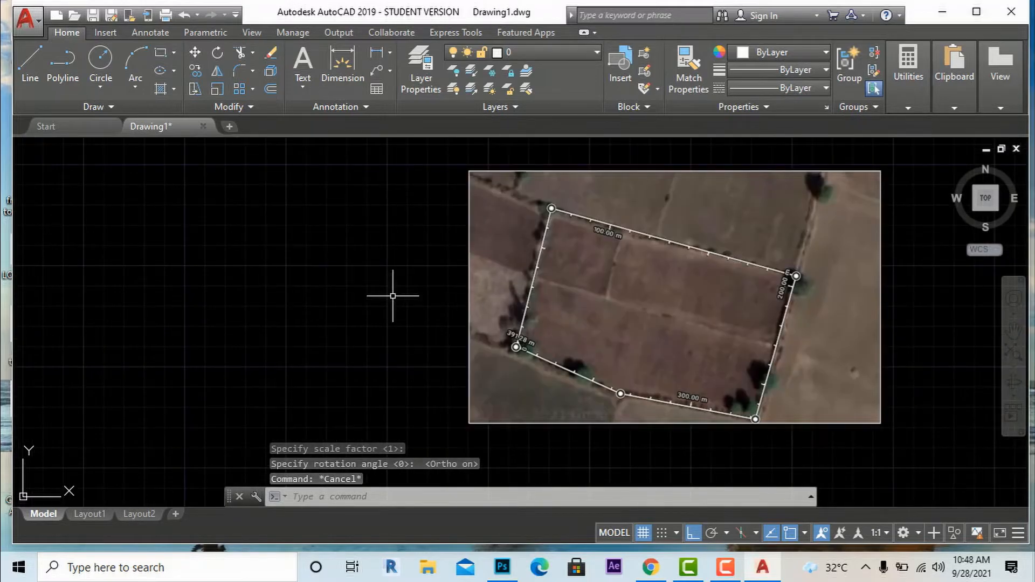
# Step: Set the drawing units to Decimal length with 0.0 precision and an insertion scale in Meters
pyautogui.write('un')
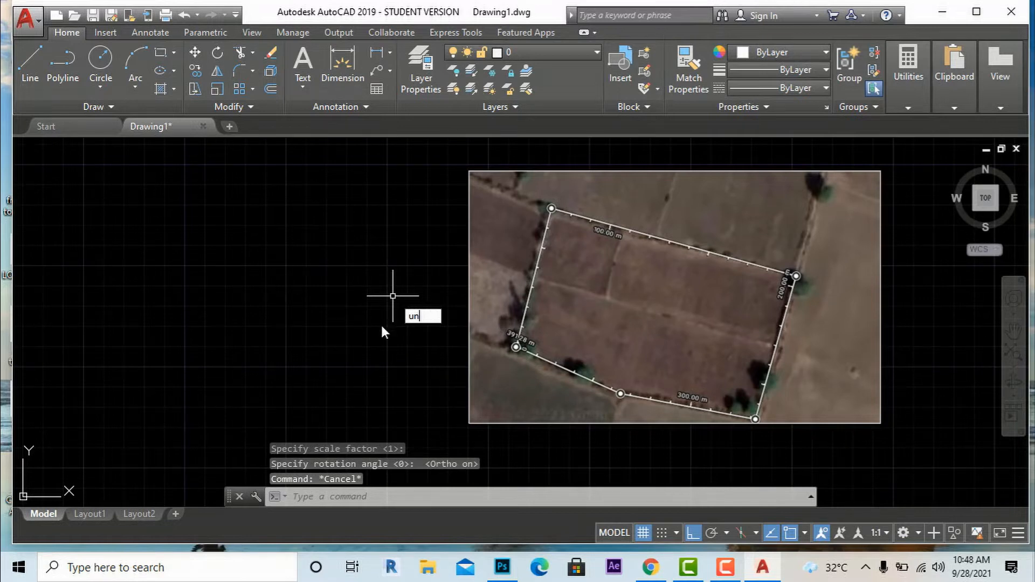
pyautogui.press('Return')
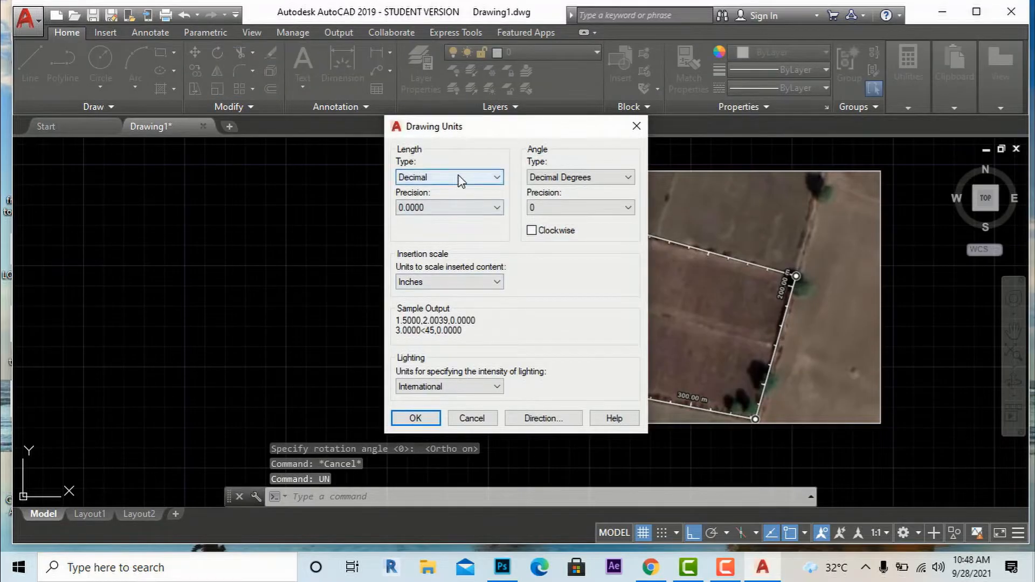
pyautogui.click(458, 178)
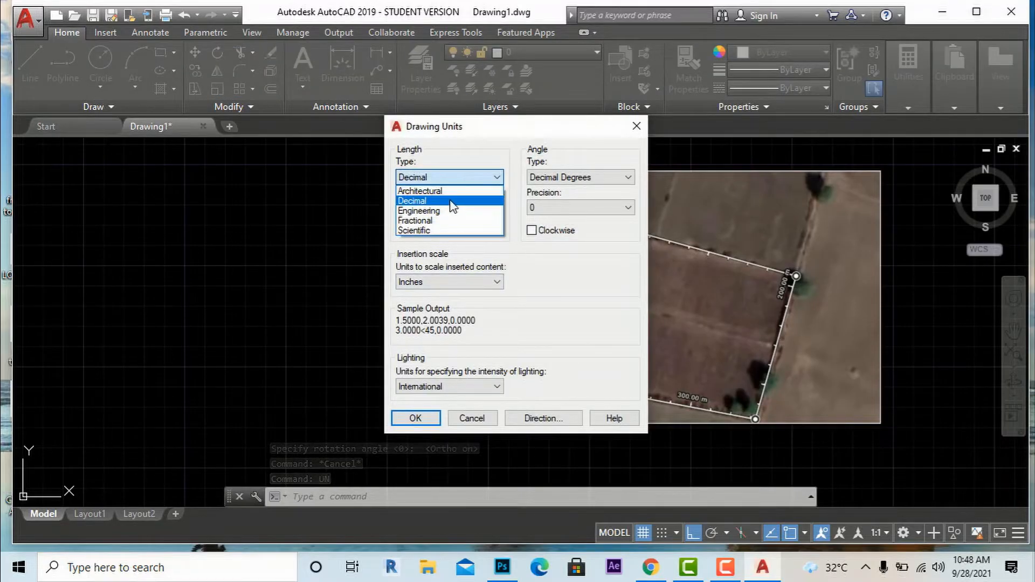
pyautogui.click(451, 202)
pyautogui.click(451, 210)
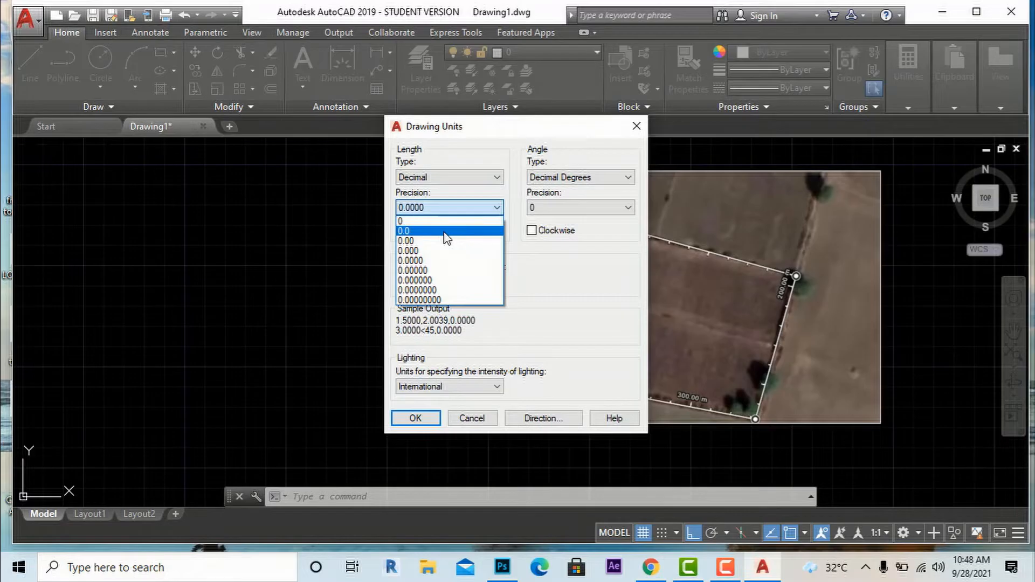
pyautogui.click(446, 232)
pyautogui.click(447, 283)
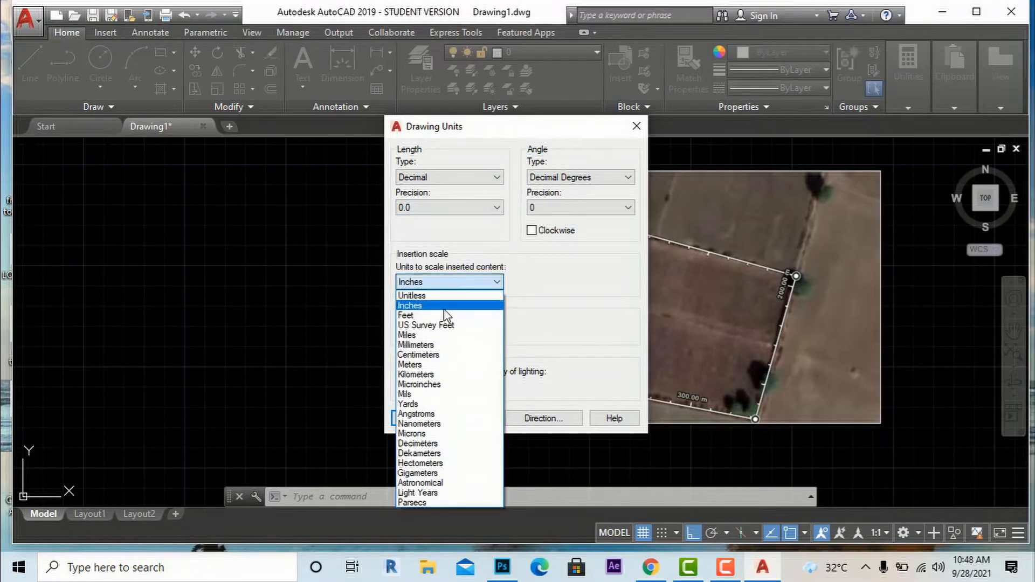
pyautogui.click(438, 365)
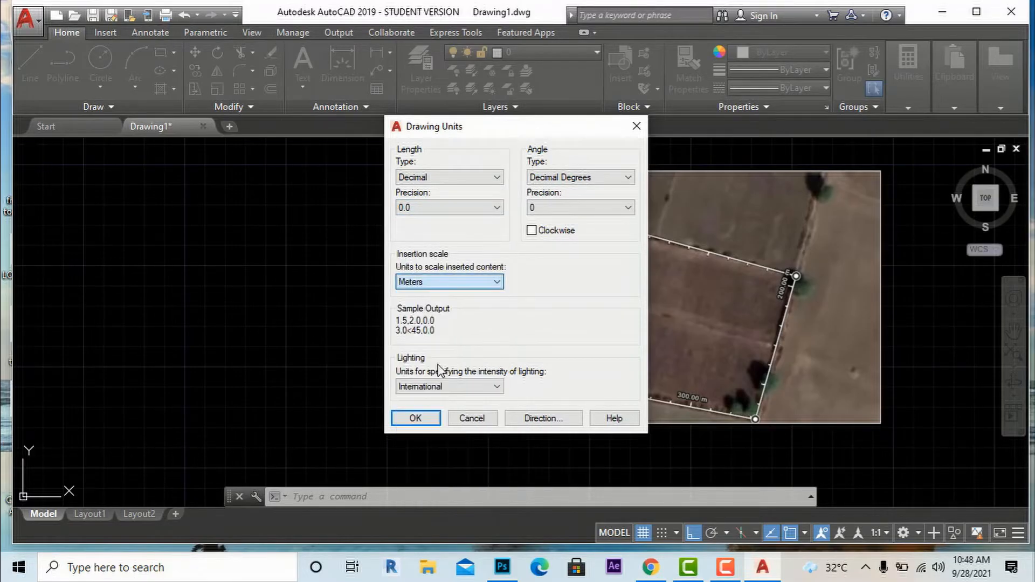
pyautogui.click(415, 419)
pyautogui.click(429, 429)
pyautogui.click(408, 399)
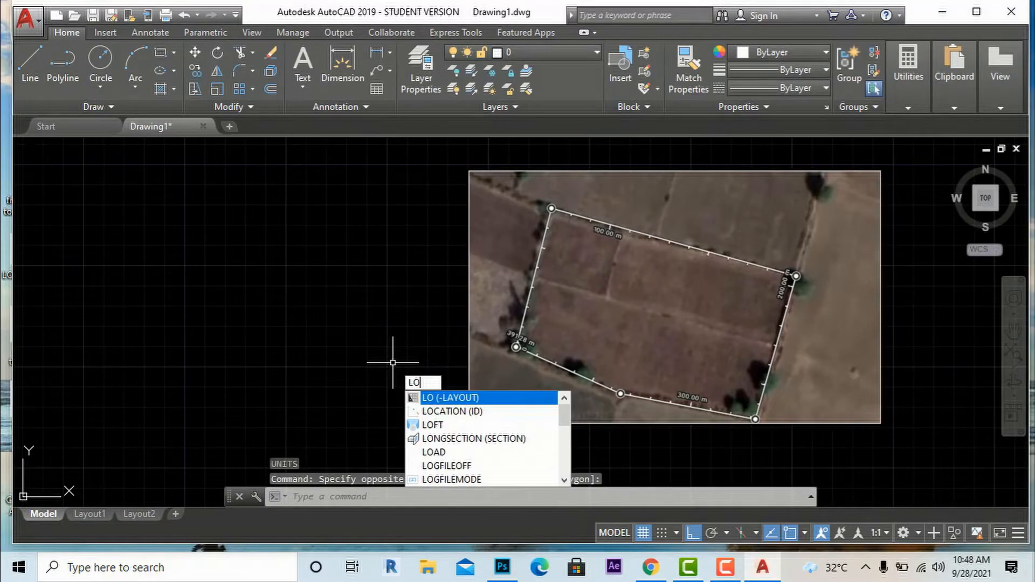
# Step: Set the drawing limits from 0,0 to 3000,4000 and zoom to show all of the drawing area
pyautogui.write('LIMITs')
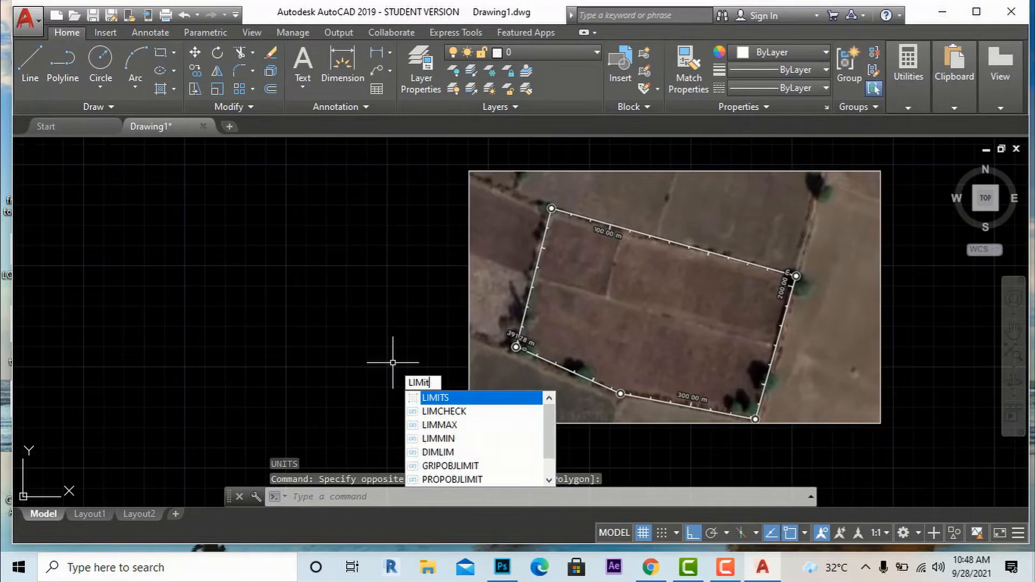
pyautogui.press('Return')
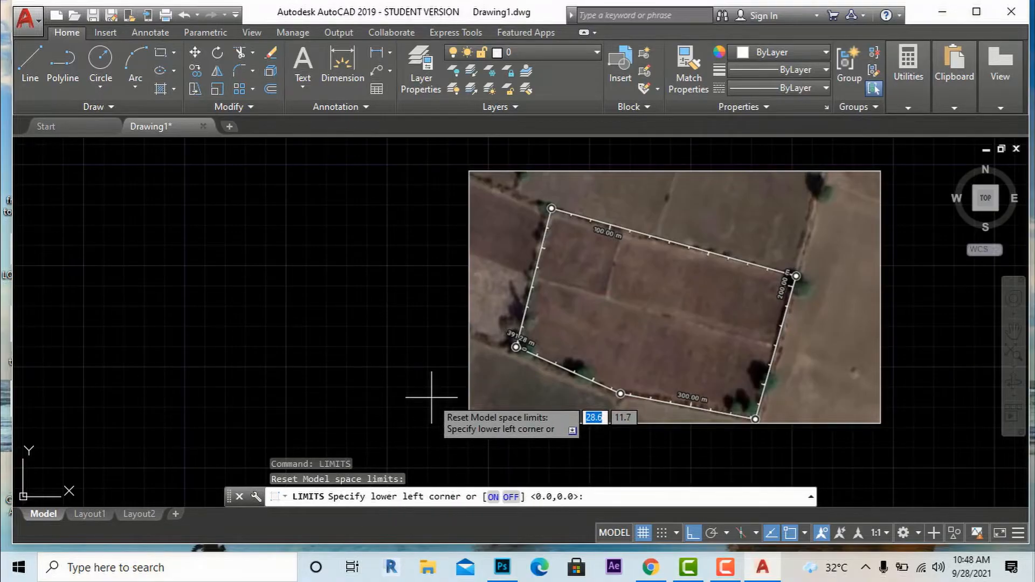
pyautogui.press('Return')
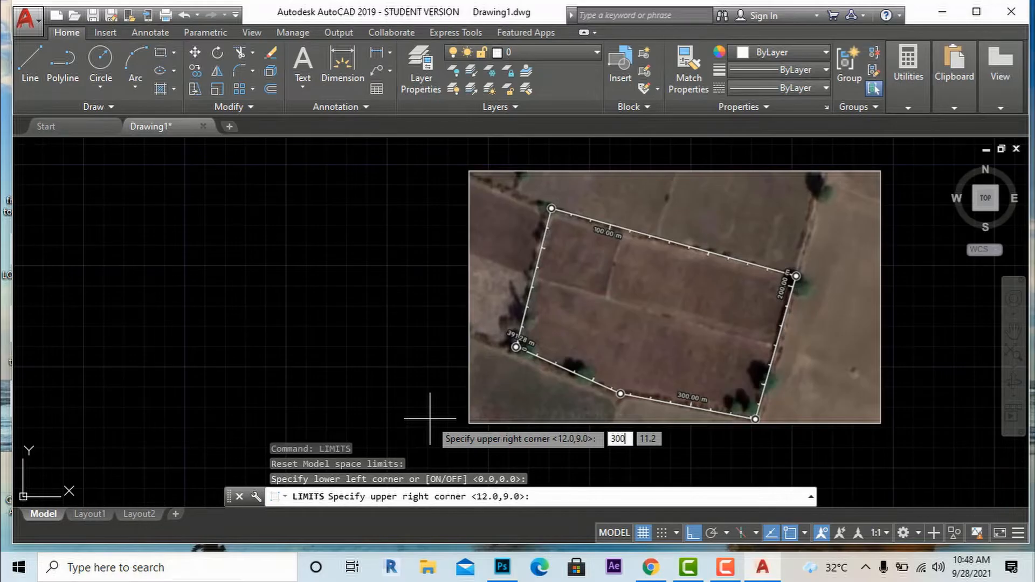
pyautogui.press('Tab')
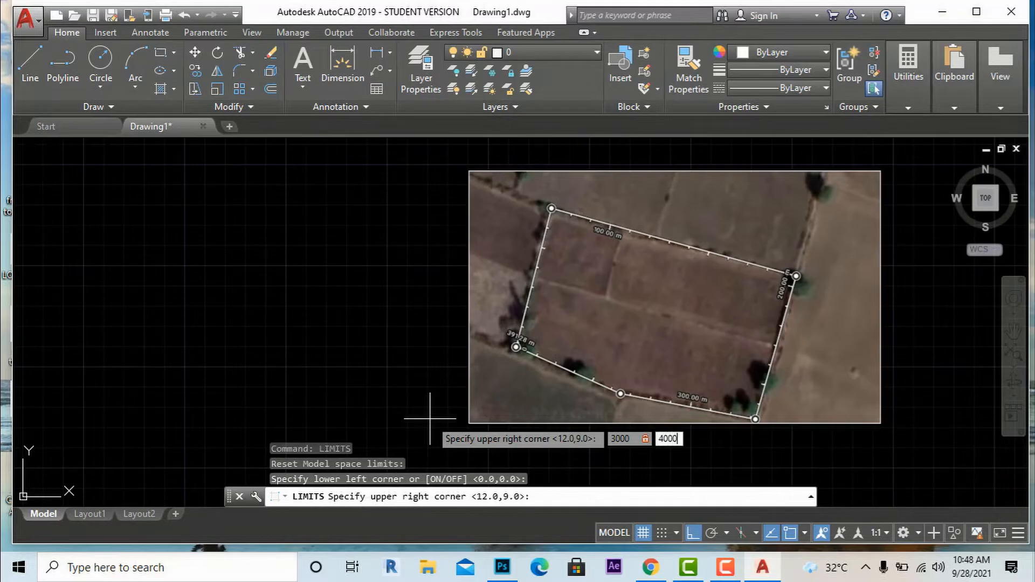
pyautogui.press('Return')
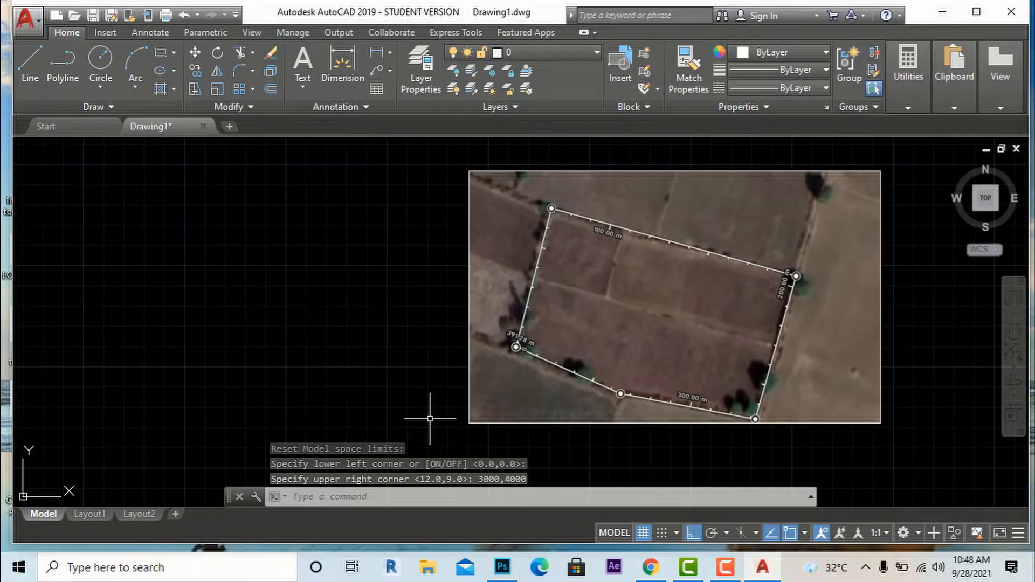
pyautogui.write('z')
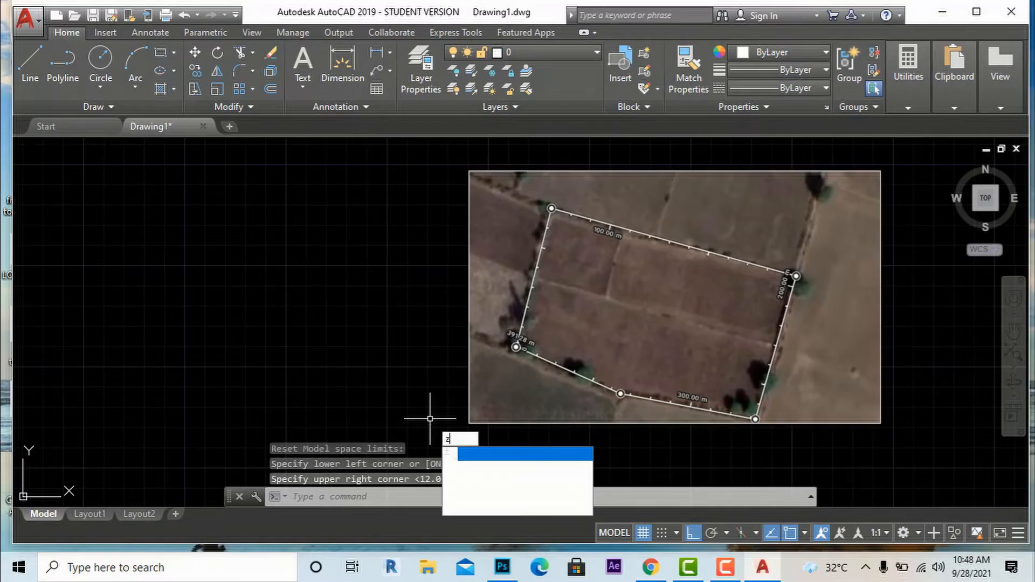
pyautogui.press('Return')
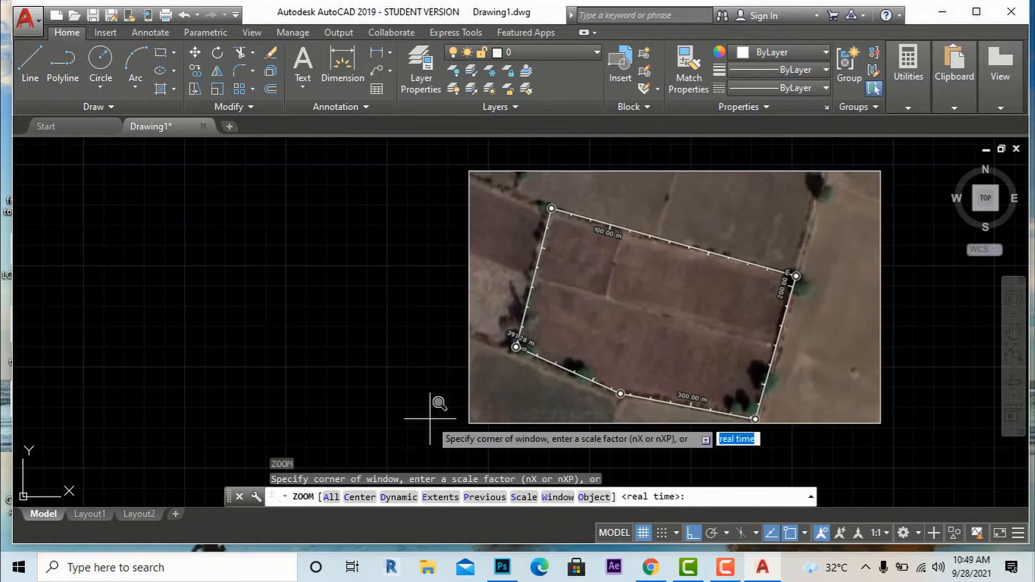
pyautogui.write('a')
pyautogui.press('Return')
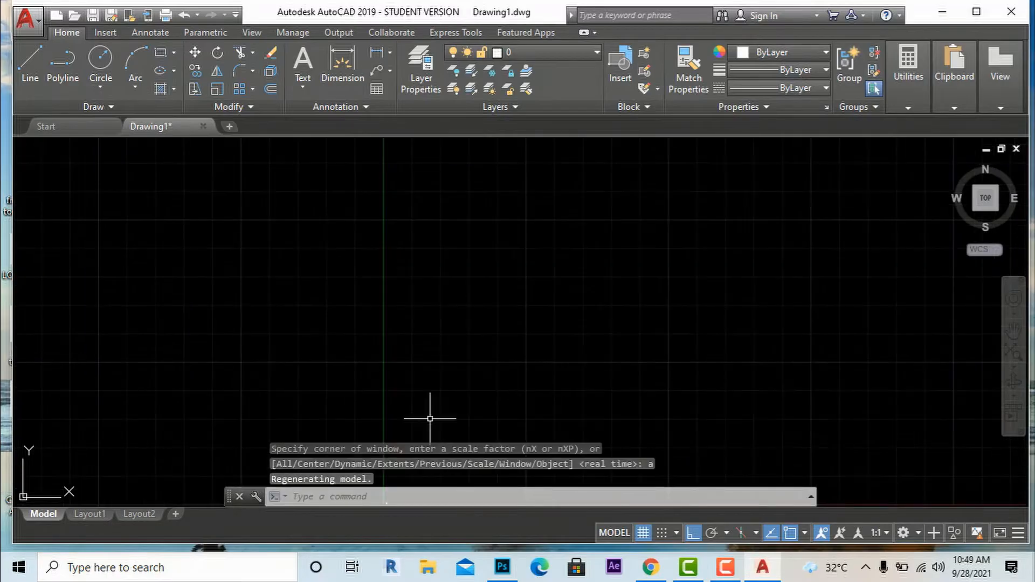
# Step: Examine the inserted site picture, checking the plot's outline and the distance labels along its edges
pyautogui.scroll(-3, 582, 247)
pyautogui.scroll(5, 561, 282)
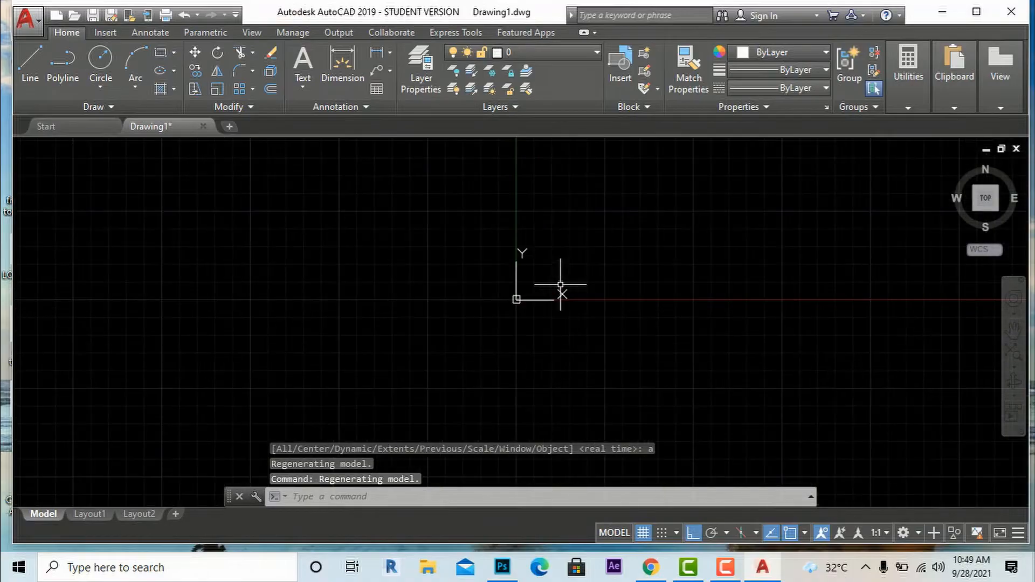
pyautogui.scroll(4, 494, 321)
pyautogui.scroll(5, 558, 268)
pyautogui.scroll(5, 546, 252)
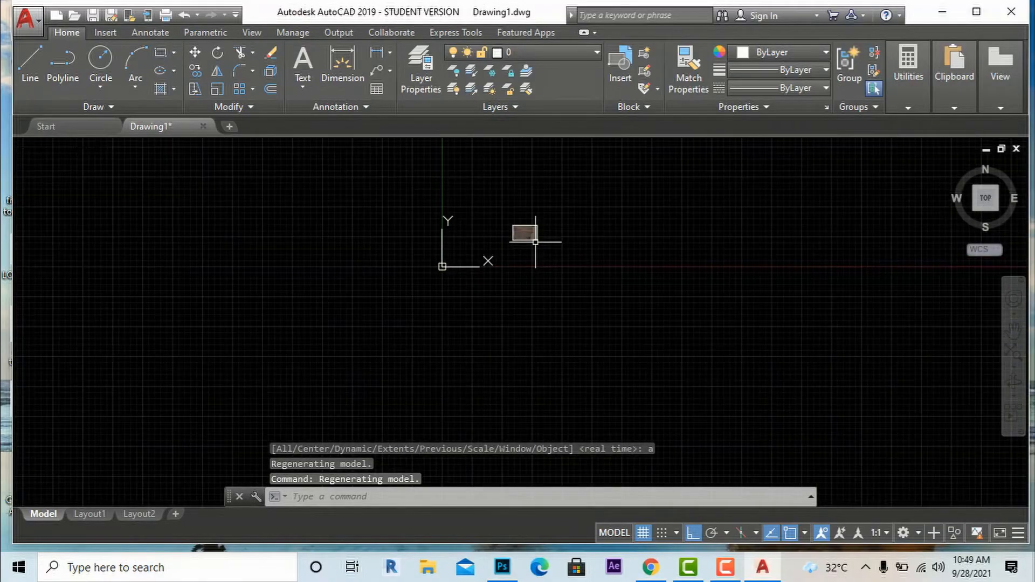
pyautogui.scroll(2, 531, 232)
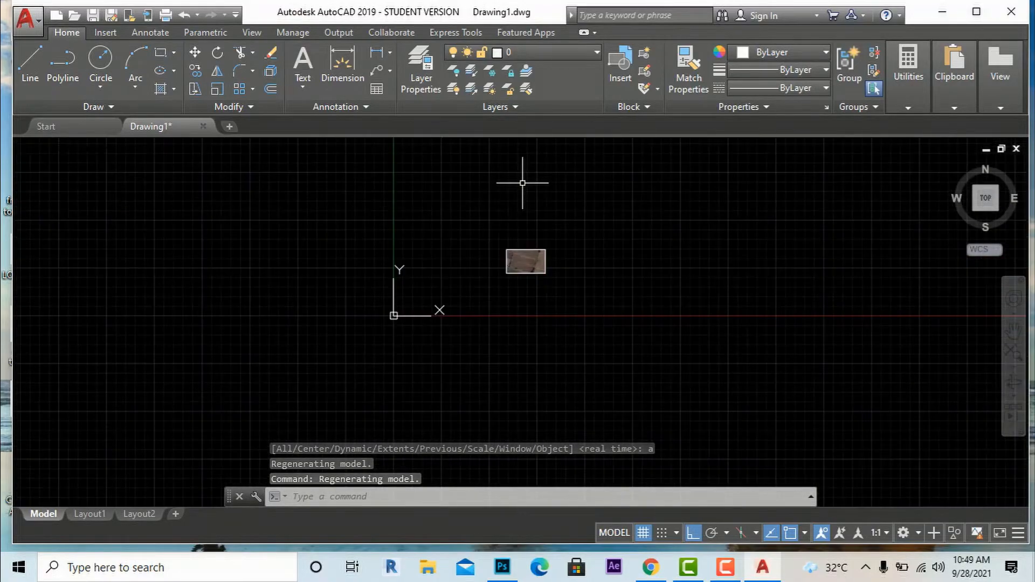
pyautogui.scroll(7, 513, 260)
pyautogui.scroll(3, 520, 302)
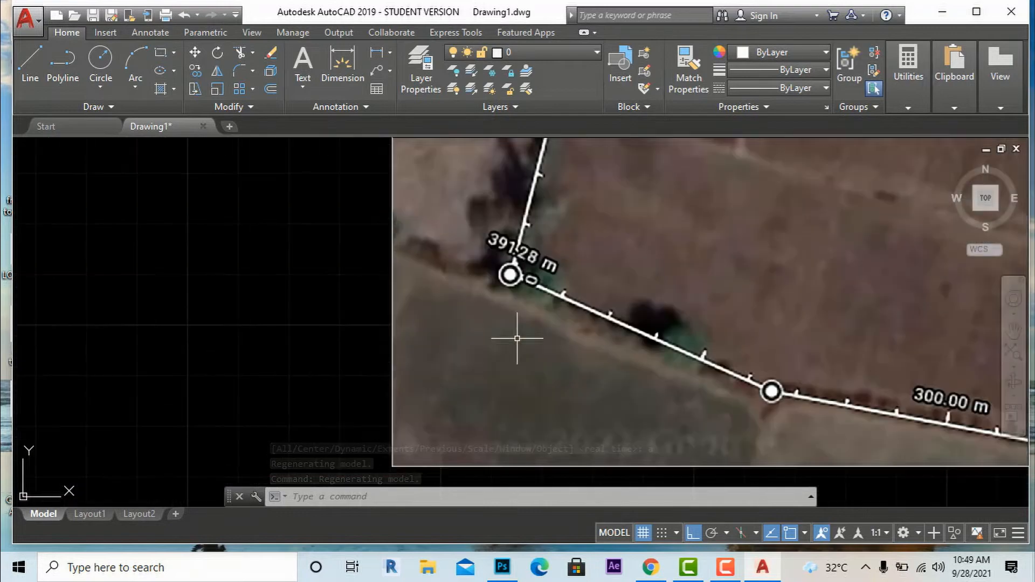
pyautogui.scroll(-8, 509, 397)
pyautogui.scroll(7, 499, 341)
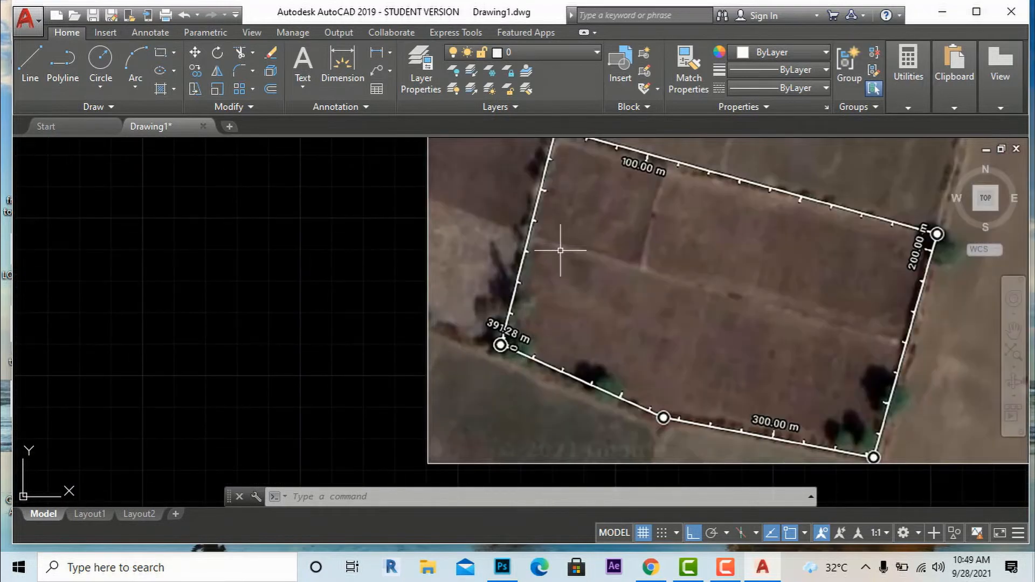
pyautogui.scroll(-2, 562, 241)
pyautogui.scroll(4, 525, 305)
pyautogui.scroll(-4, 510, 373)
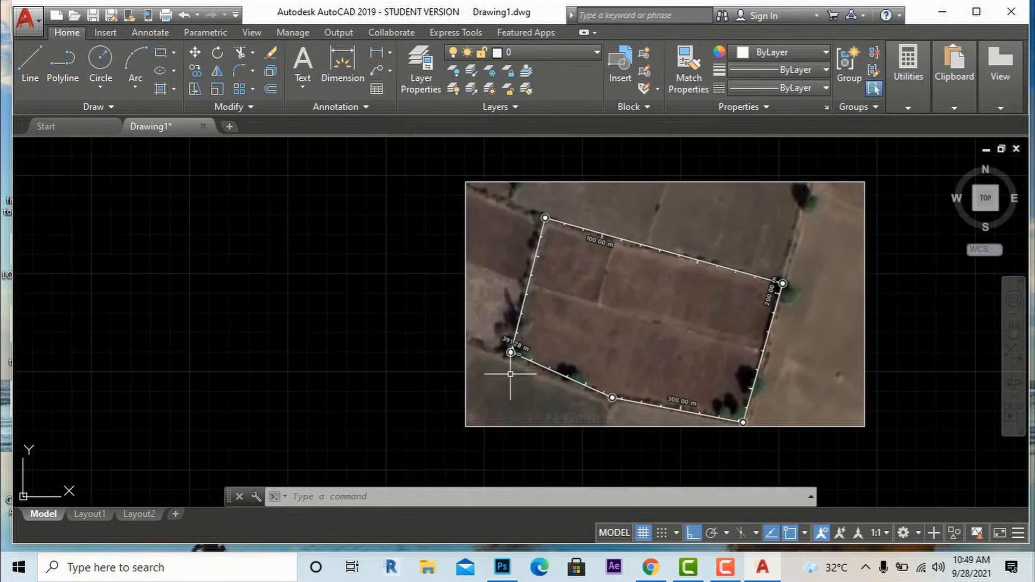
pyautogui.scroll(2, 711, 422)
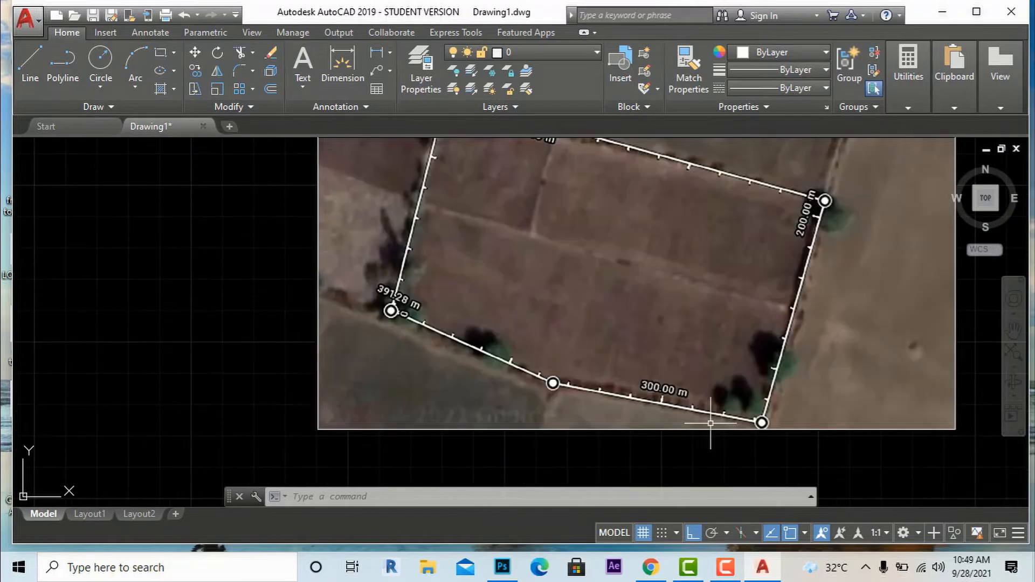
pyautogui.scroll(-2, 652, 327)
pyautogui.scroll(2, 520, 186)
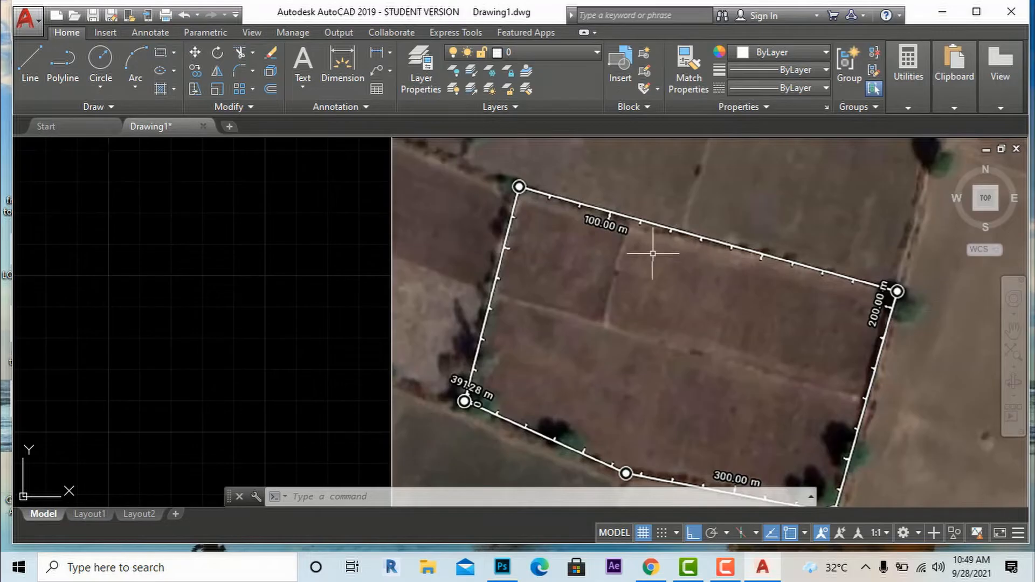
pyautogui.scroll(-4, 653, 254)
# Step: Scale the site picture by reference from the plot's upper-left corner with Ortho off, giving the plot's upper edge a new length of 200
pyautogui.click(874, 428)
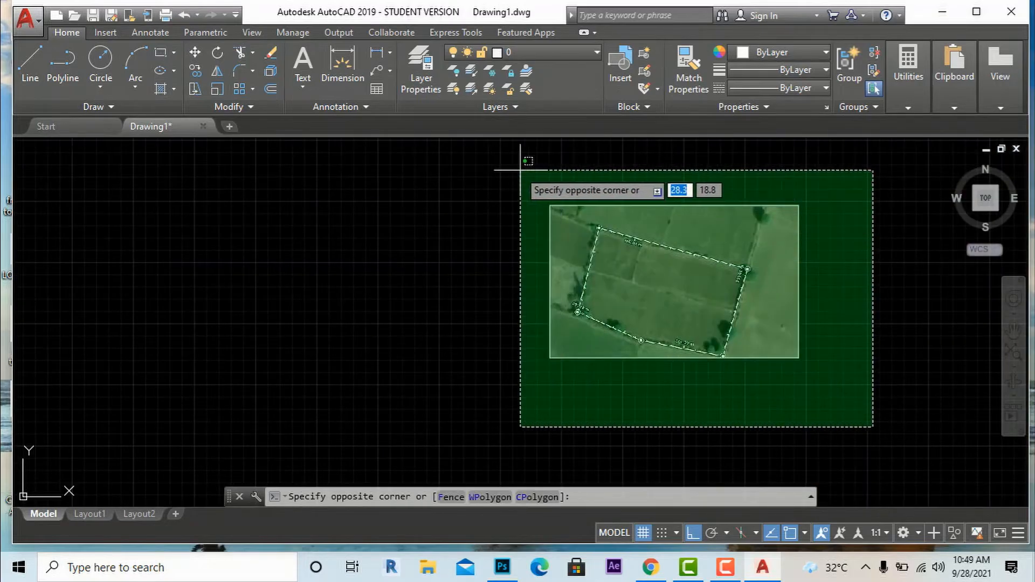
pyautogui.click(516, 168)
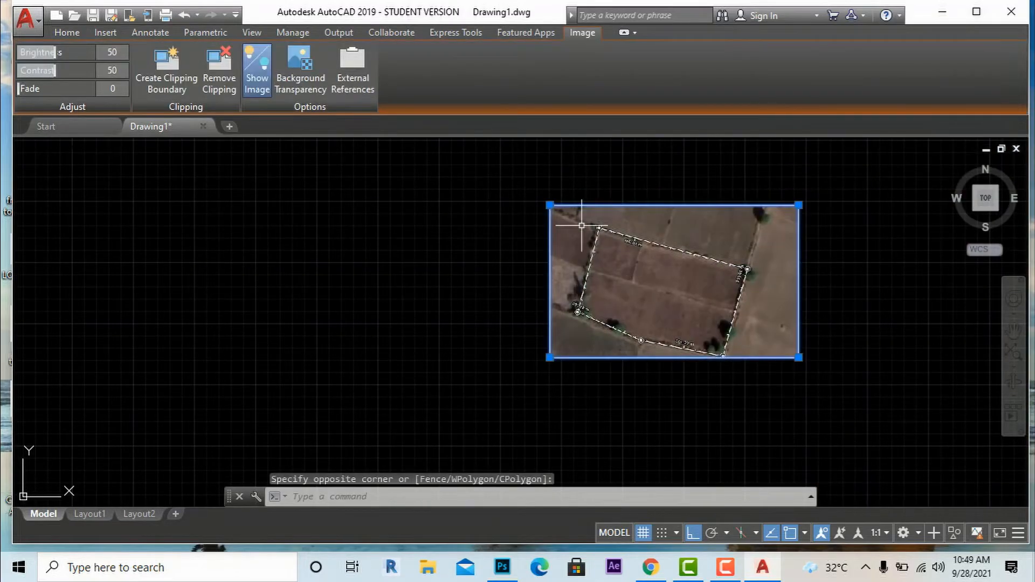
pyautogui.write('sc')
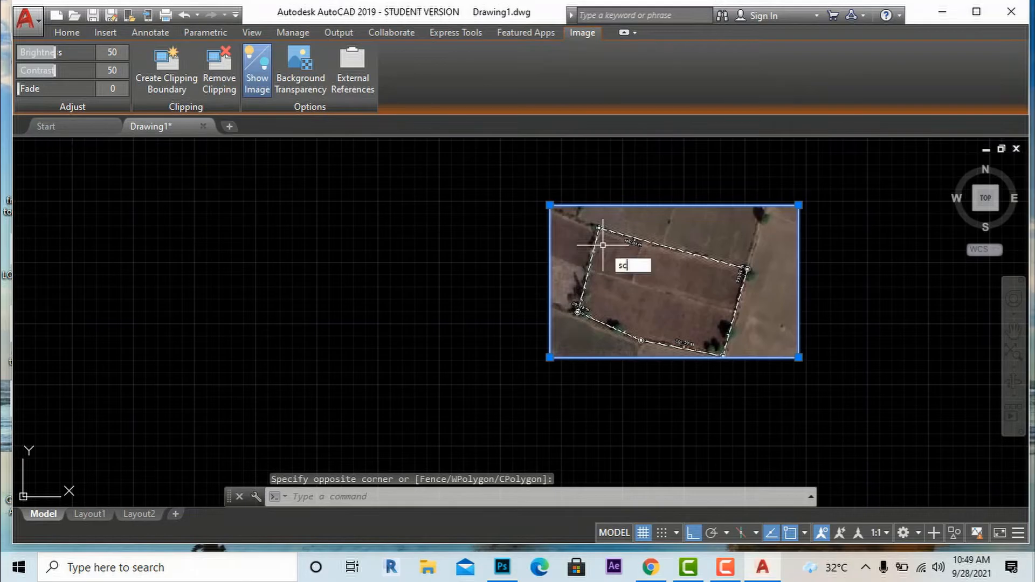
pyautogui.press('Return')
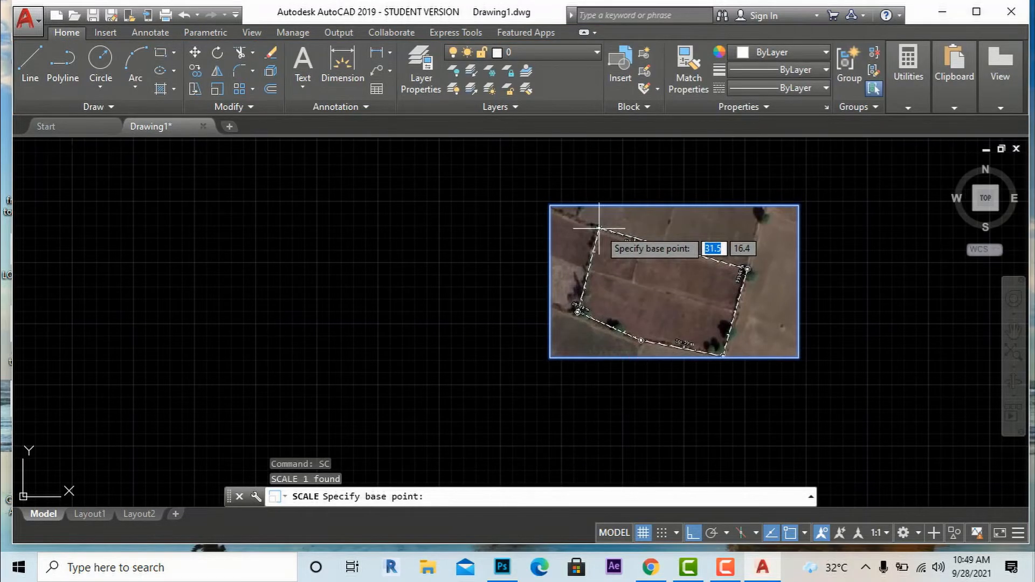
pyautogui.scroll(5, 598, 228)
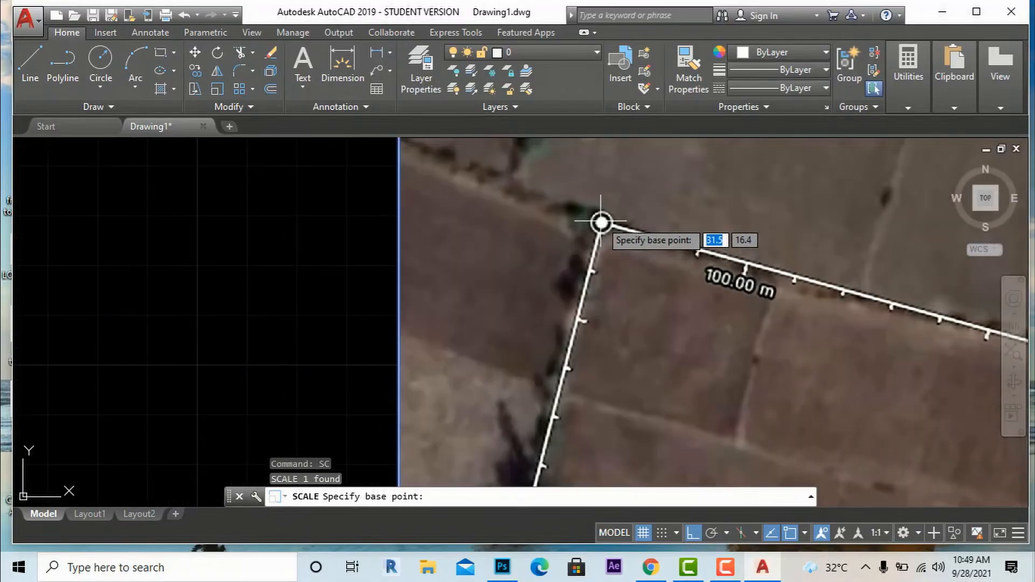
pyautogui.click(601, 222)
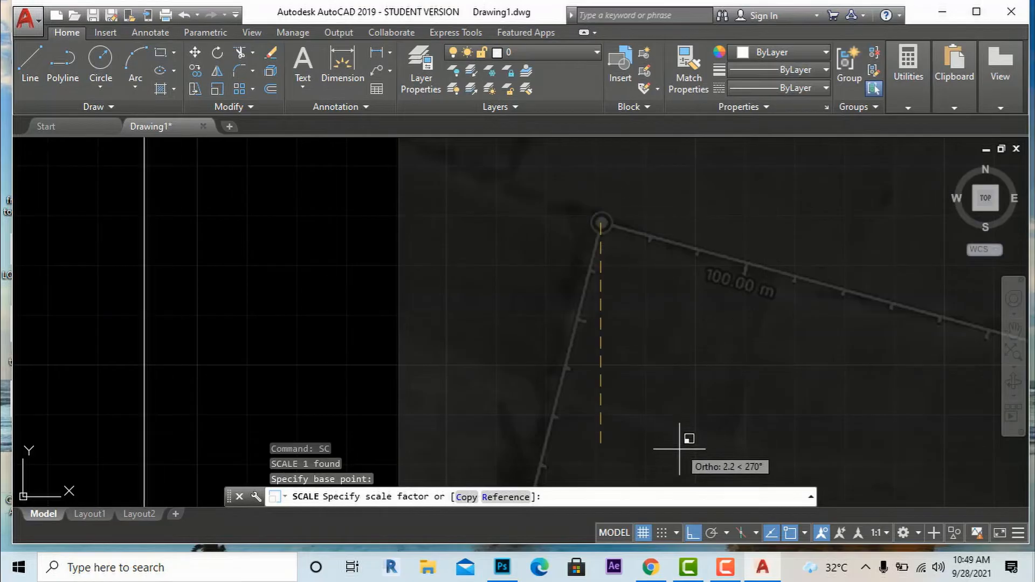
pyautogui.click(692, 533)
pyautogui.scroll(-5, 615, 177)
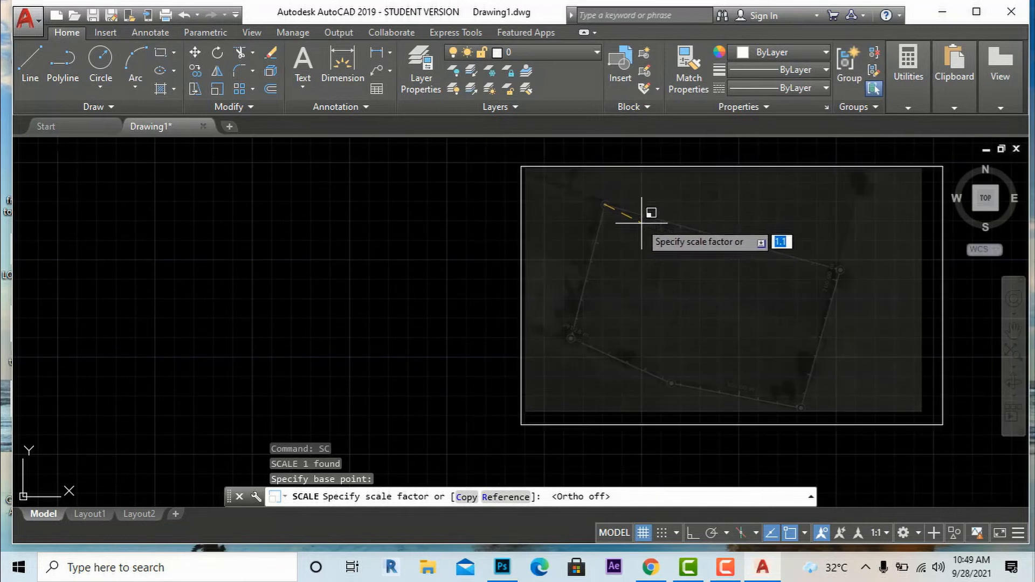
pyautogui.write('r')
pyautogui.press('Return')
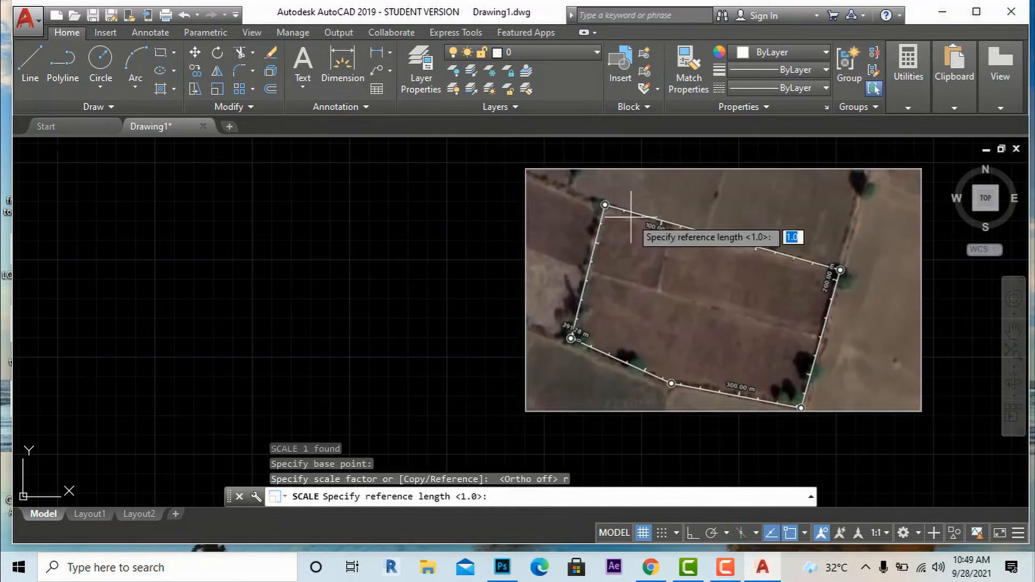
pyautogui.click(605, 205)
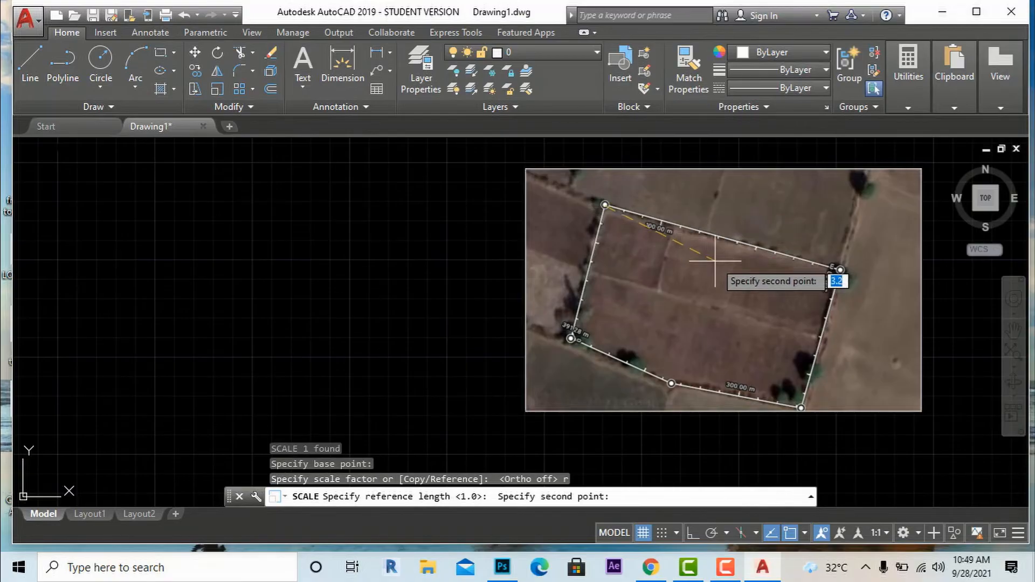
pyautogui.click(840, 269)
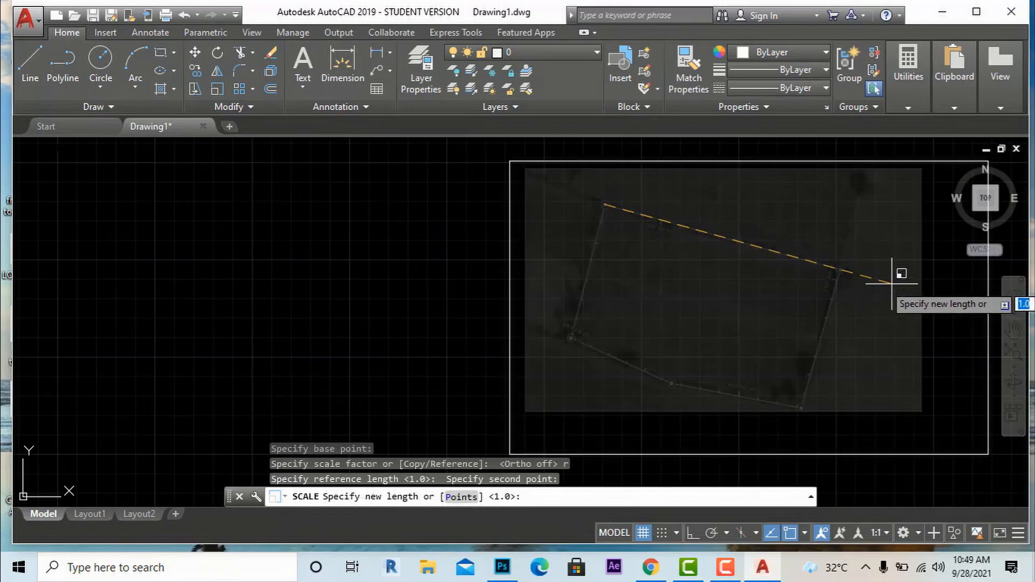
pyautogui.write('200')
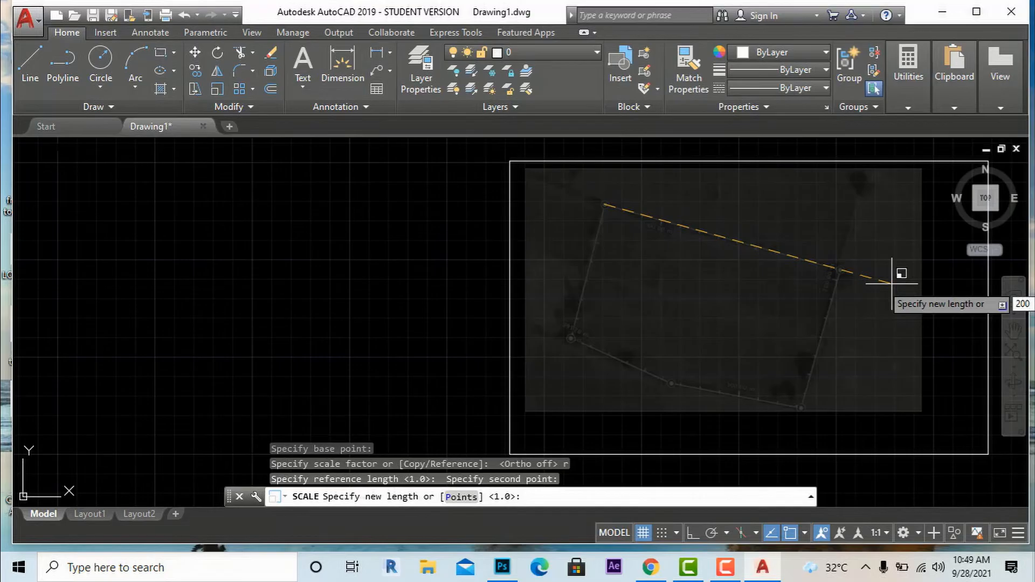
pyautogui.press('Return')
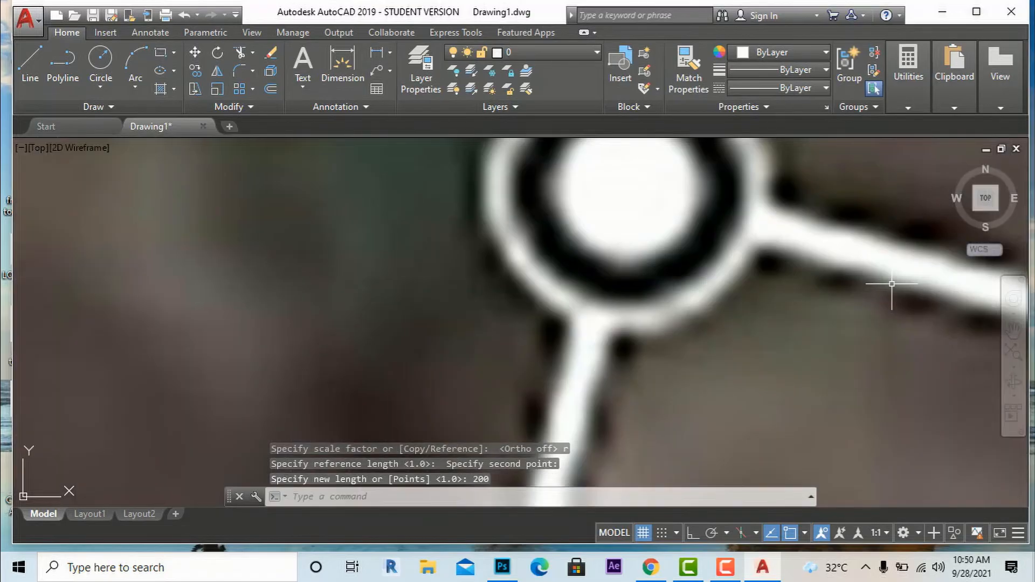
pyautogui.scroll(-10, 706, 276)
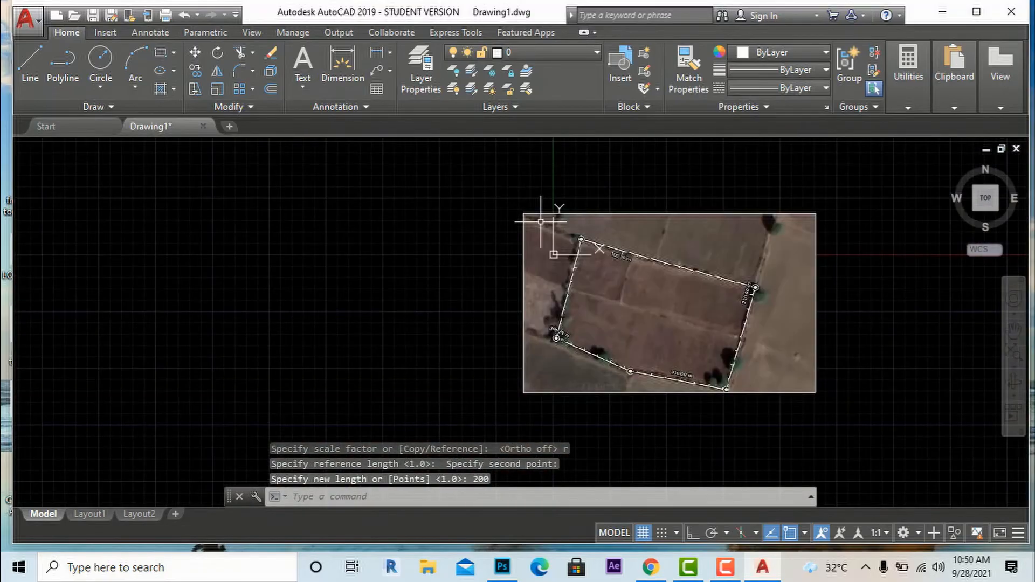
pyautogui.scroll(4, 693, 289)
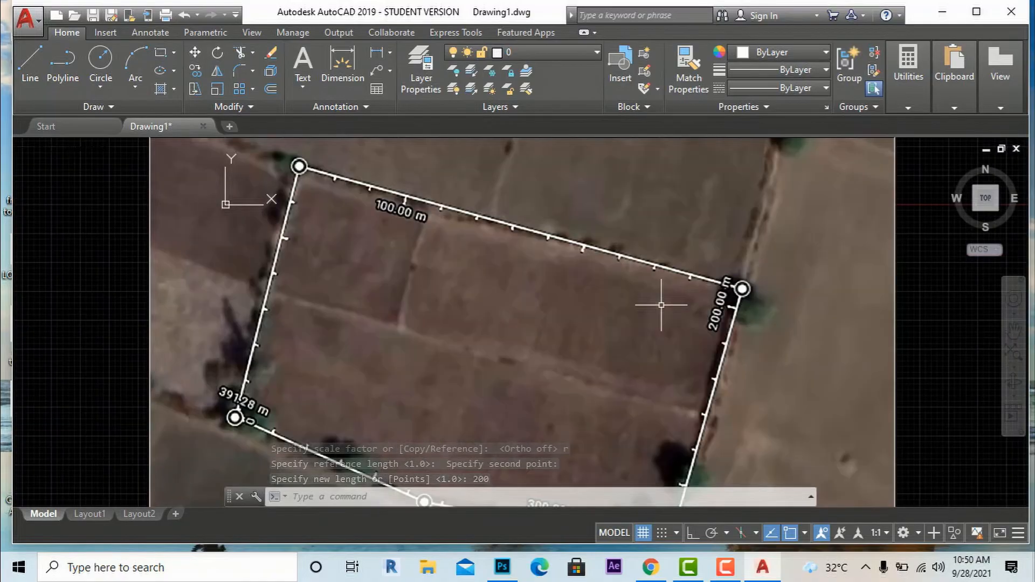
pyautogui.scroll(-4, 663, 300)
pyautogui.scroll(2, 601, 300)
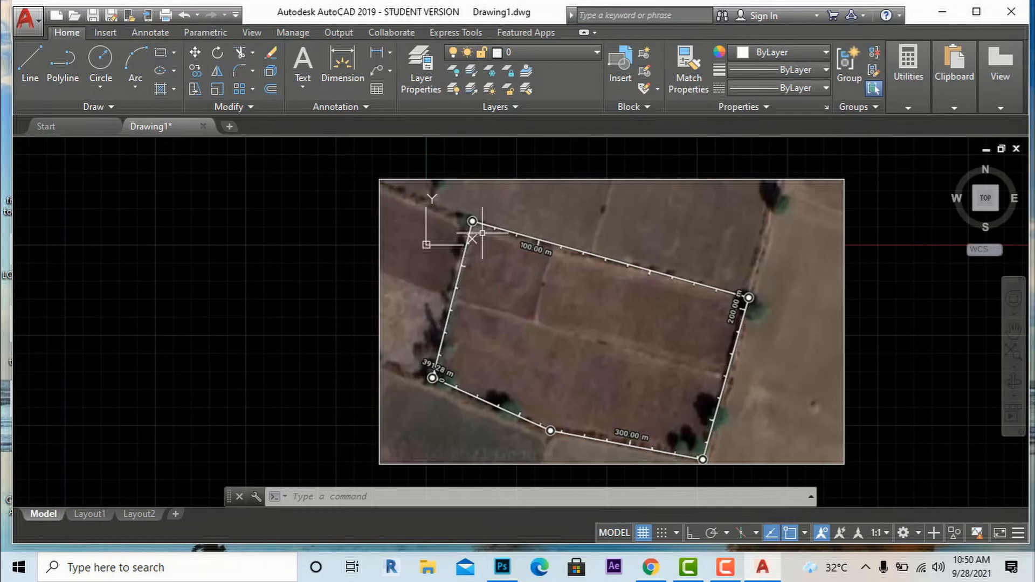
pyautogui.write('DLi')
pyautogui.press('Return')
pyautogui.click(473, 221)
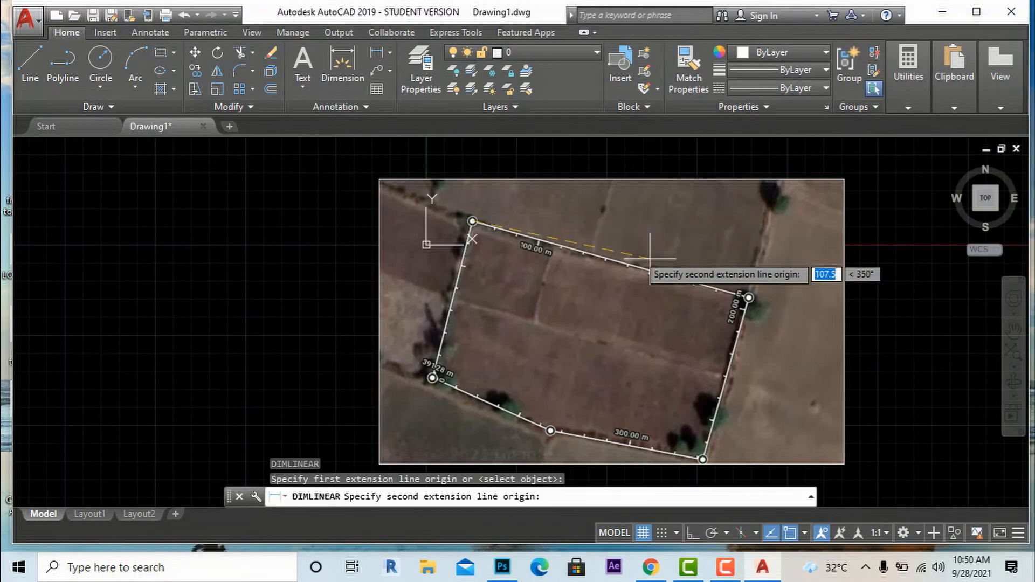
pyautogui.click(748, 297)
pyautogui.scroll(6, 604, 237)
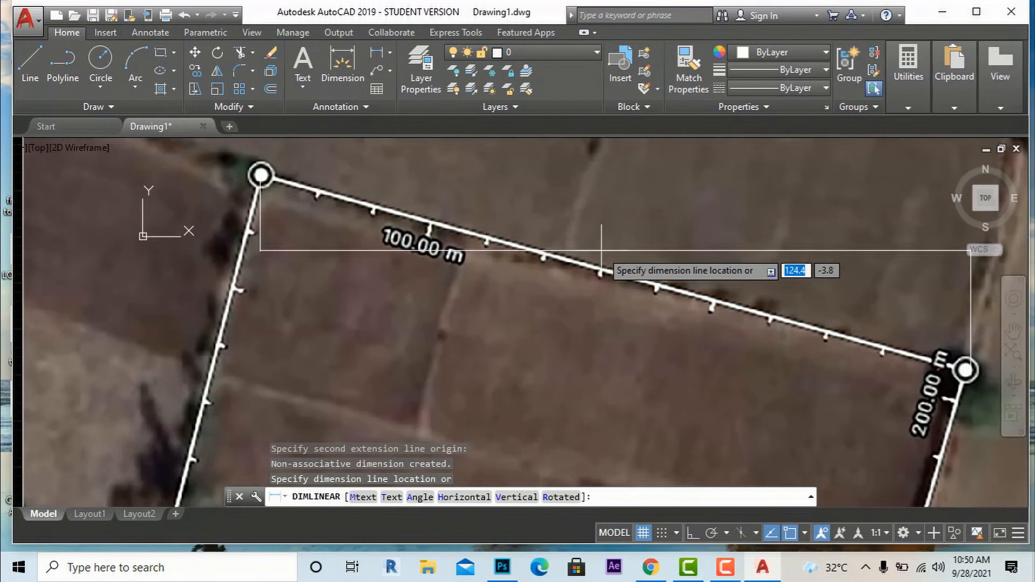
pyautogui.press('Escape')
pyautogui.scroll(-10, 609, 242)
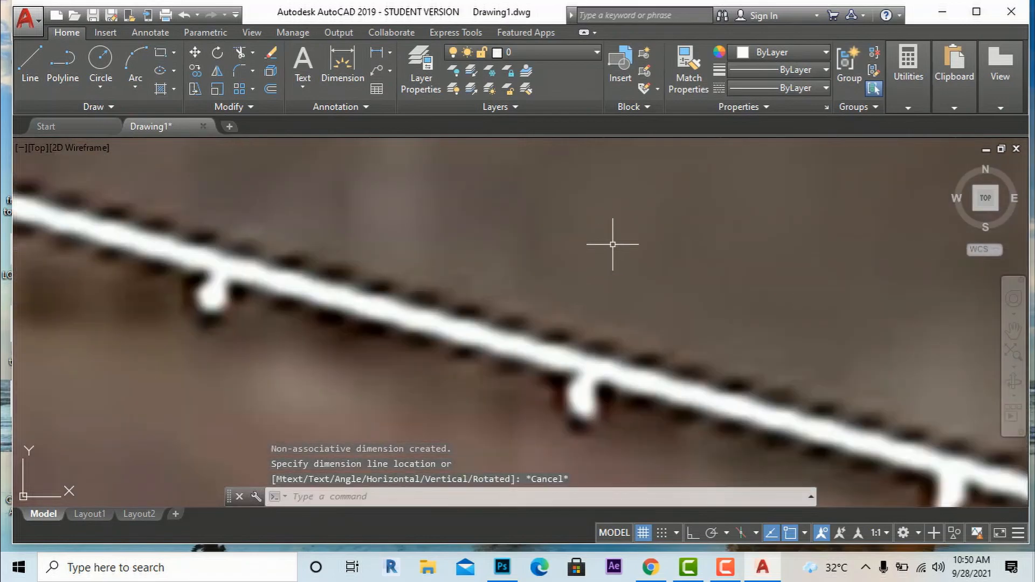
pyautogui.write('dal')
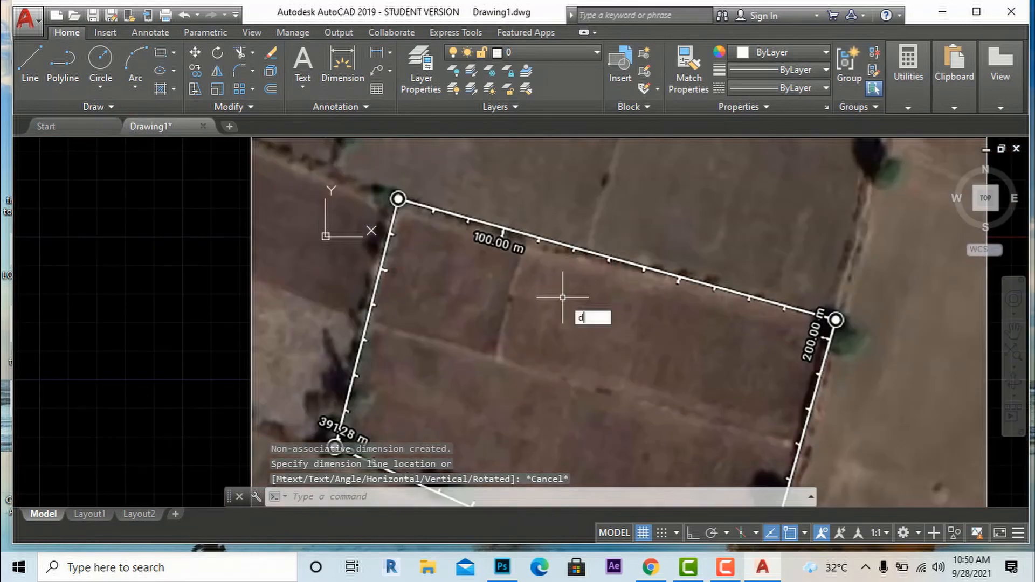
pyautogui.press('Return')
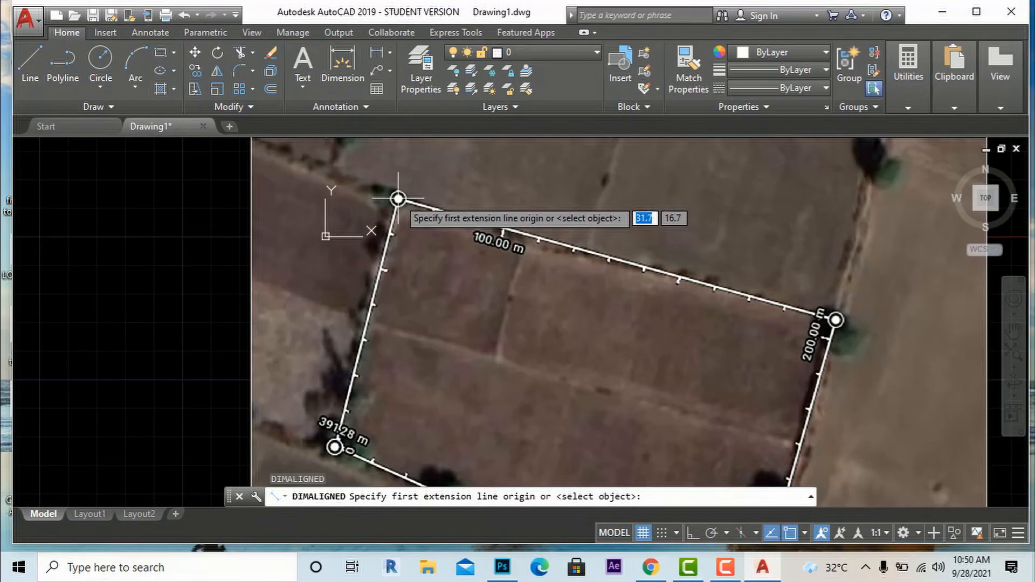
pyautogui.click(398, 199)
pyautogui.click(836, 319)
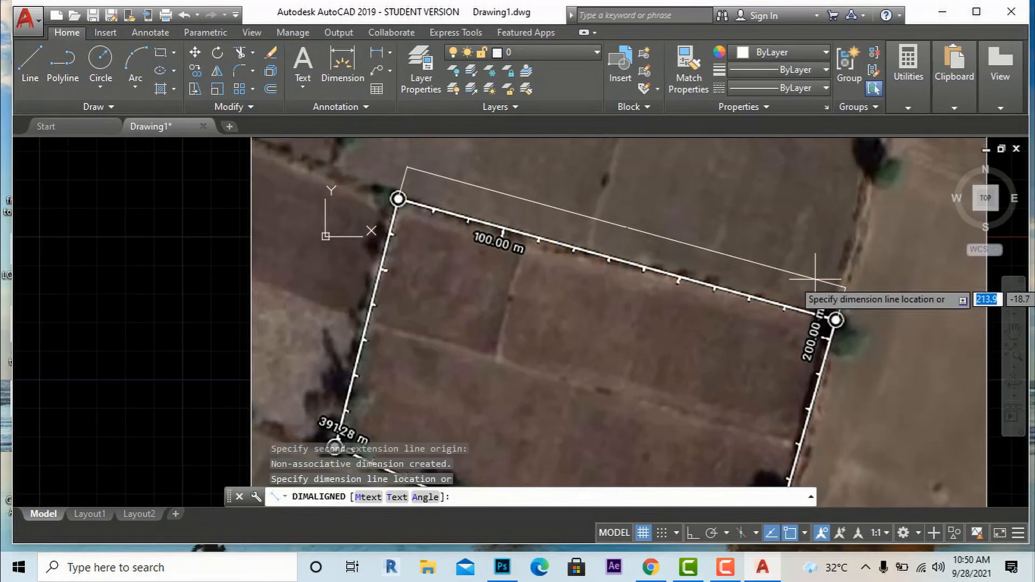
pyautogui.scroll(6, 640, 227)
pyautogui.scroll(5, 657, 253)
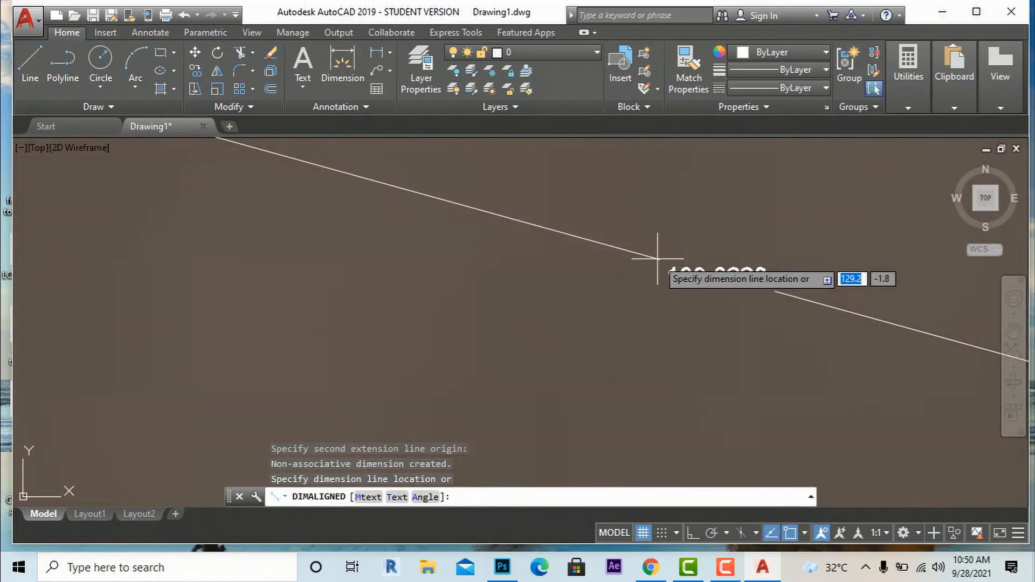
pyautogui.press('Escape')
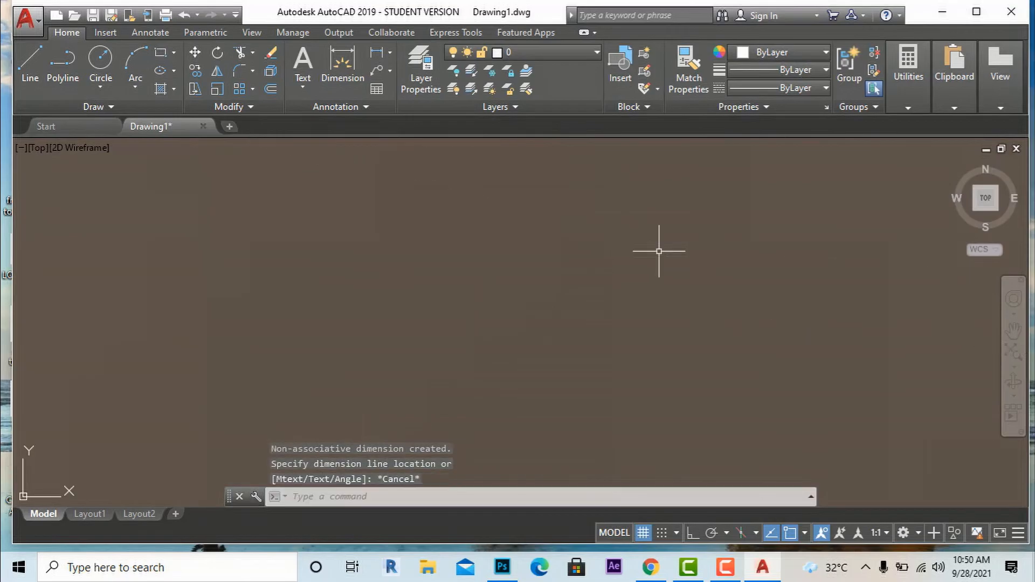
# Step: Add an aligned dimension along the plot's upper edge between its two corner markers, placing it just outside the edge
pyautogui.scroll(-10, 657, 250)
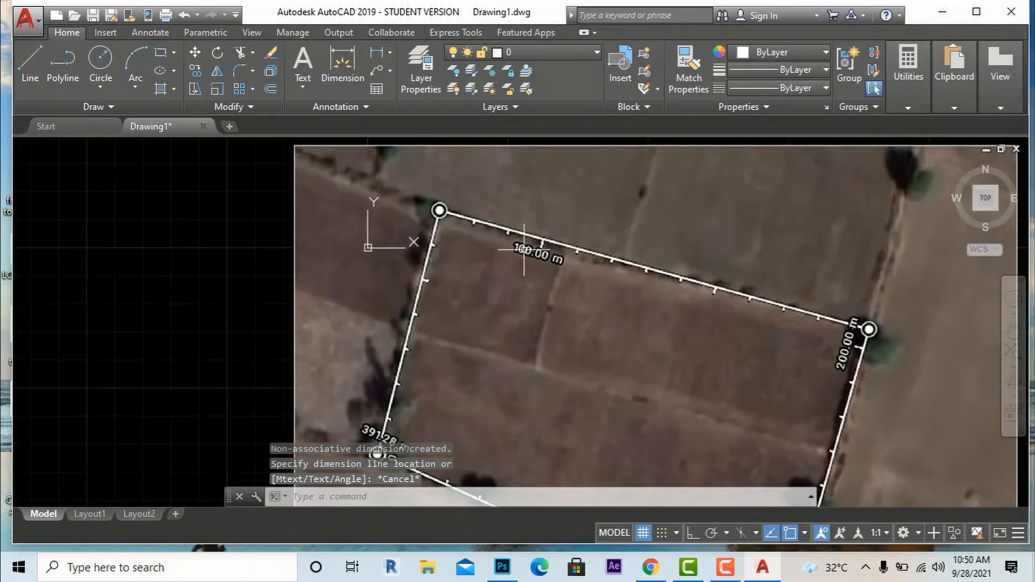
pyautogui.write('dal')
pyautogui.press('Return')
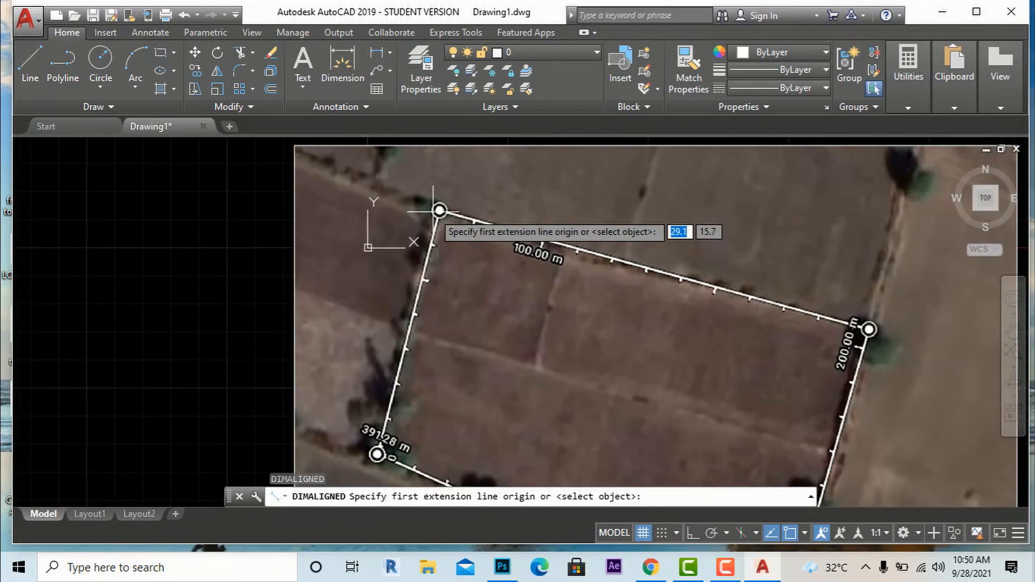
pyautogui.click(439, 210)
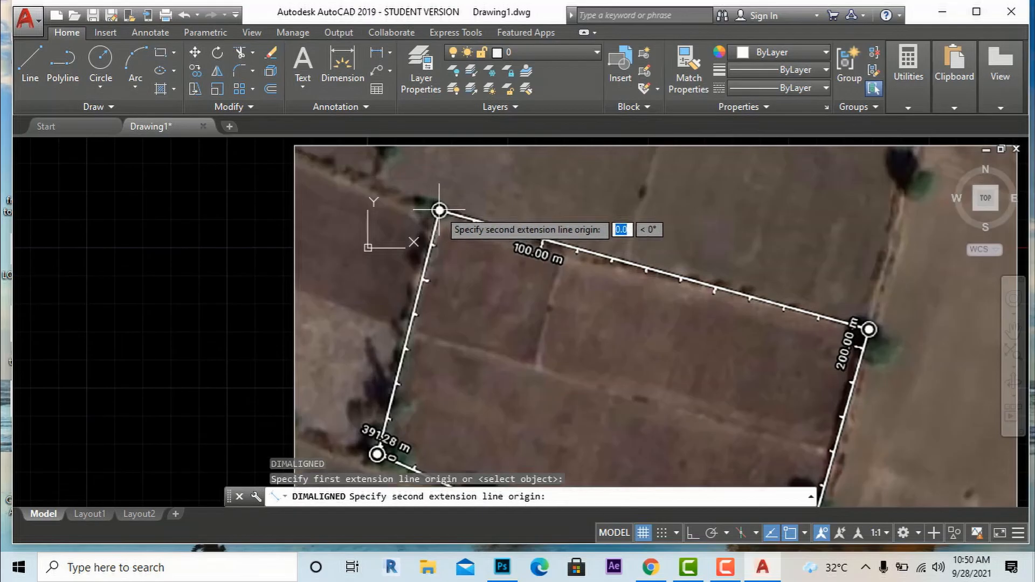
pyautogui.click(869, 329)
pyautogui.scroll(4, 863, 331)
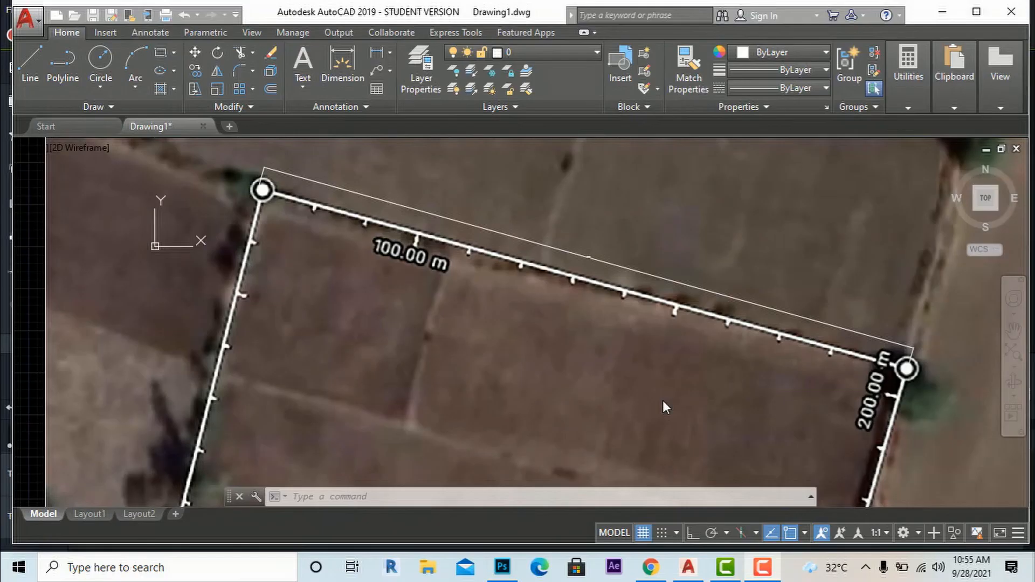
# Step: Examine the aligned dimension's text on the plot's upper edge and compare it with the picture's distance labels
pyautogui.scroll(3, 662, 400)
pyautogui.scroll(-8, 649, 383)
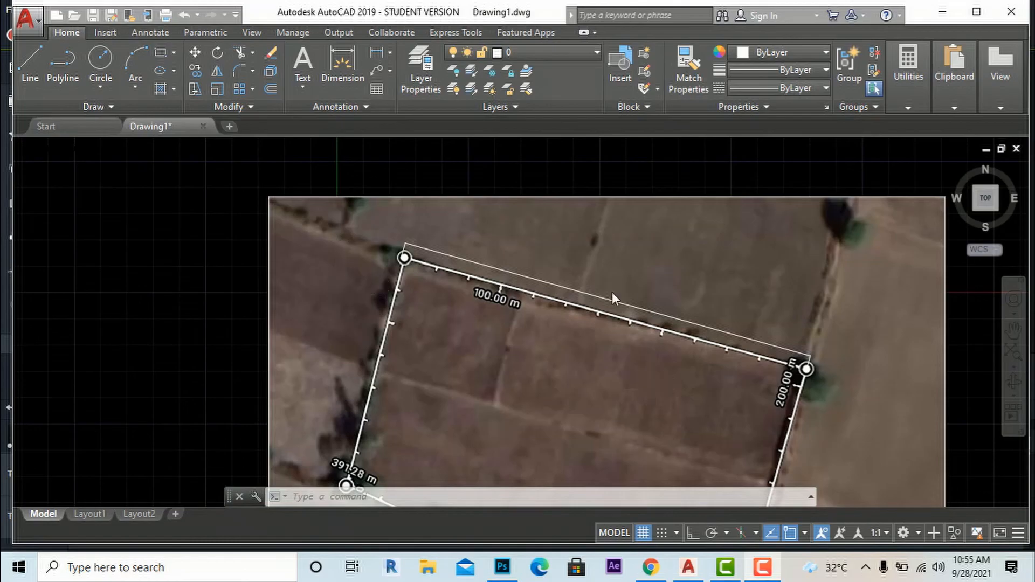
pyautogui.scroll(10, 613, 294)
pyautogui.scroll(6, 590, 345)
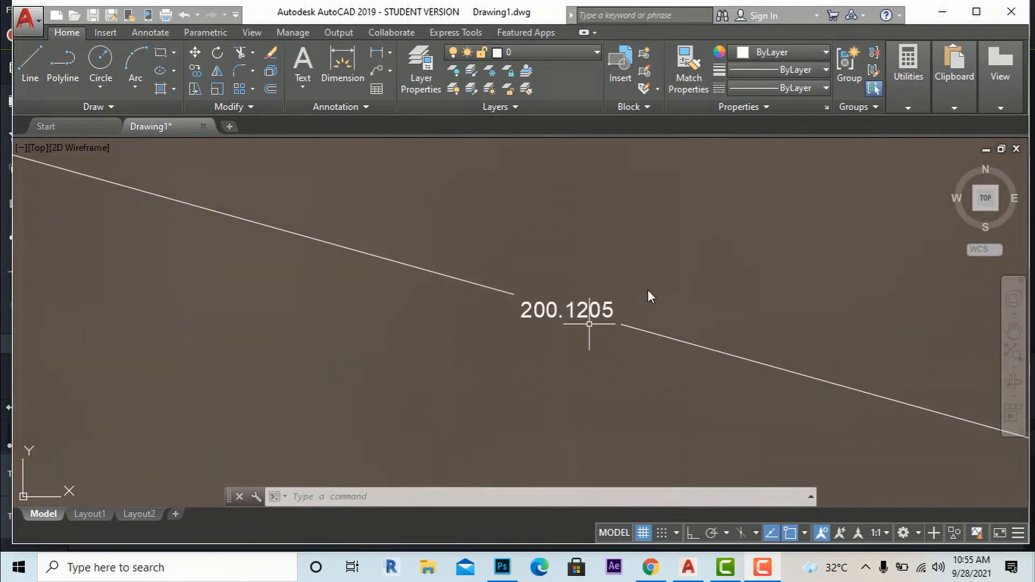
pyautogui.scroll(-4, 594, 240)
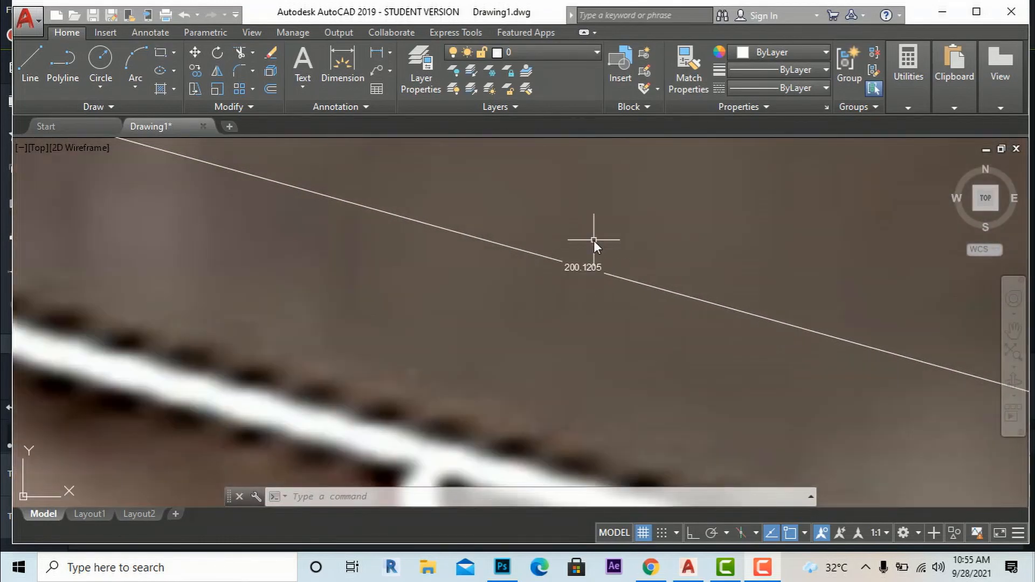
pyautogui.scroll(-5, 593, 241)
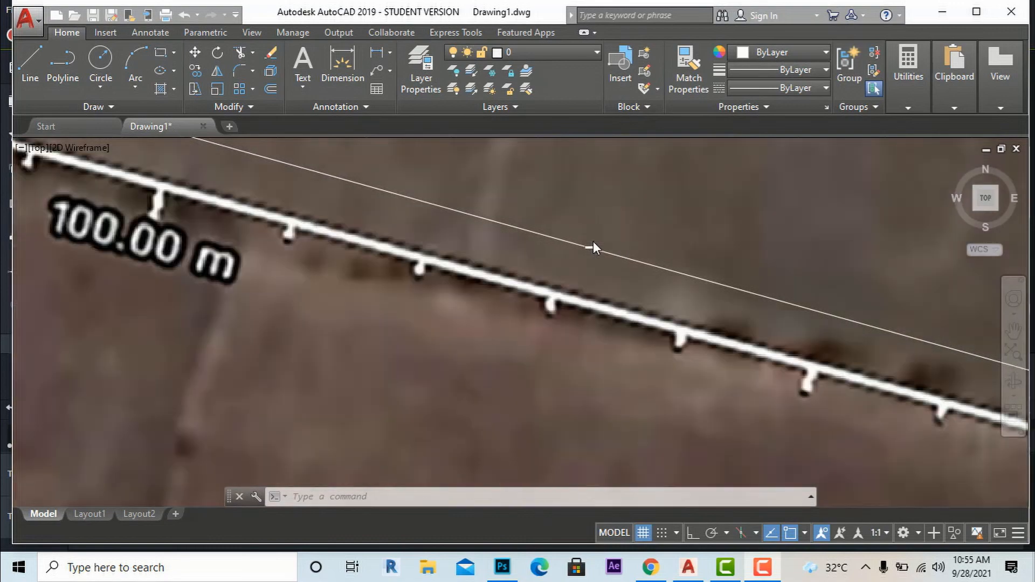
pyautogui.scroll(-2, 593, 241)
pyautogui.scroll(-3, 608, 245)
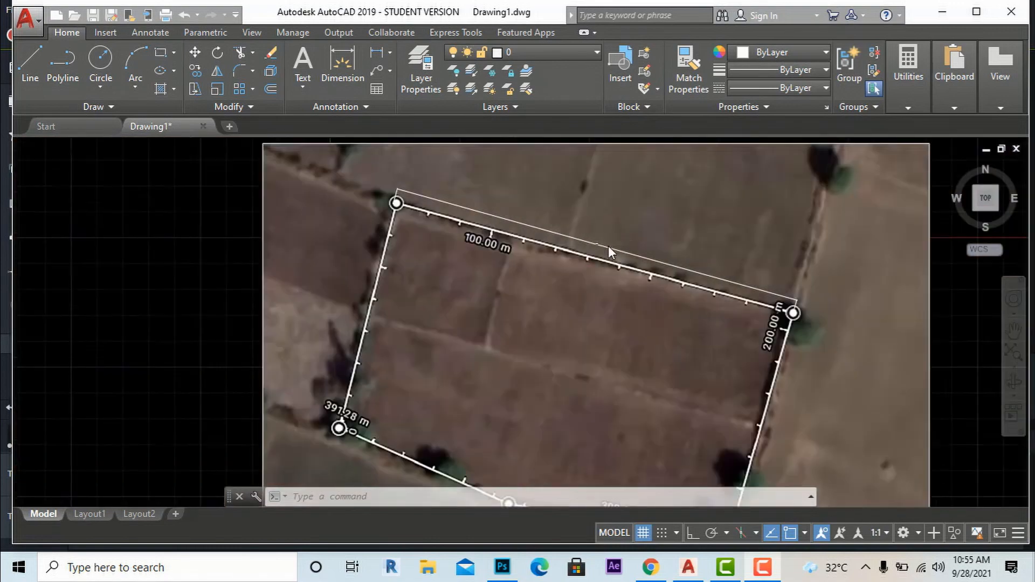
pyautogui.scroll(7, 607, 250)
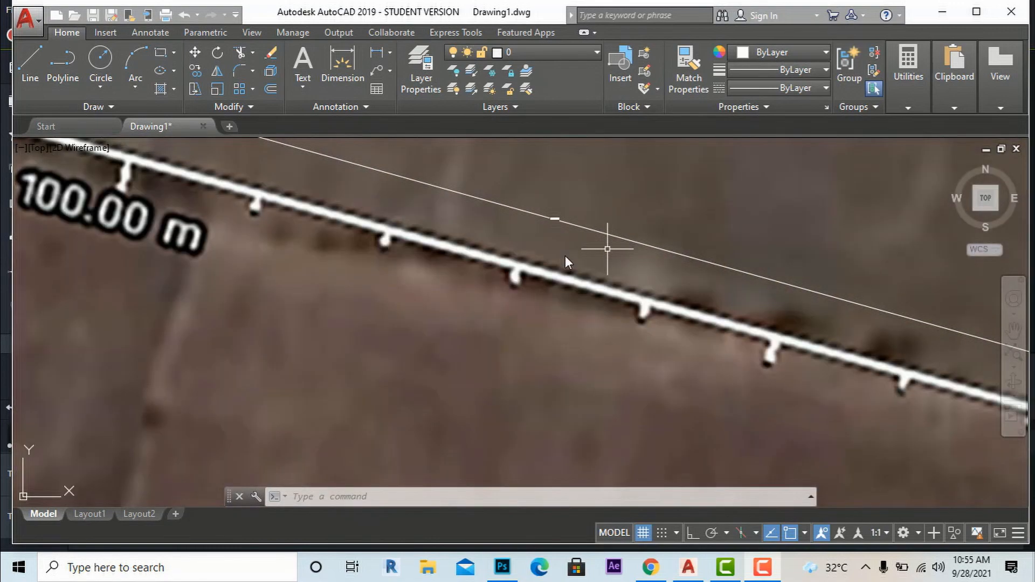
pyautogui.scroll(-3, 565, 255)
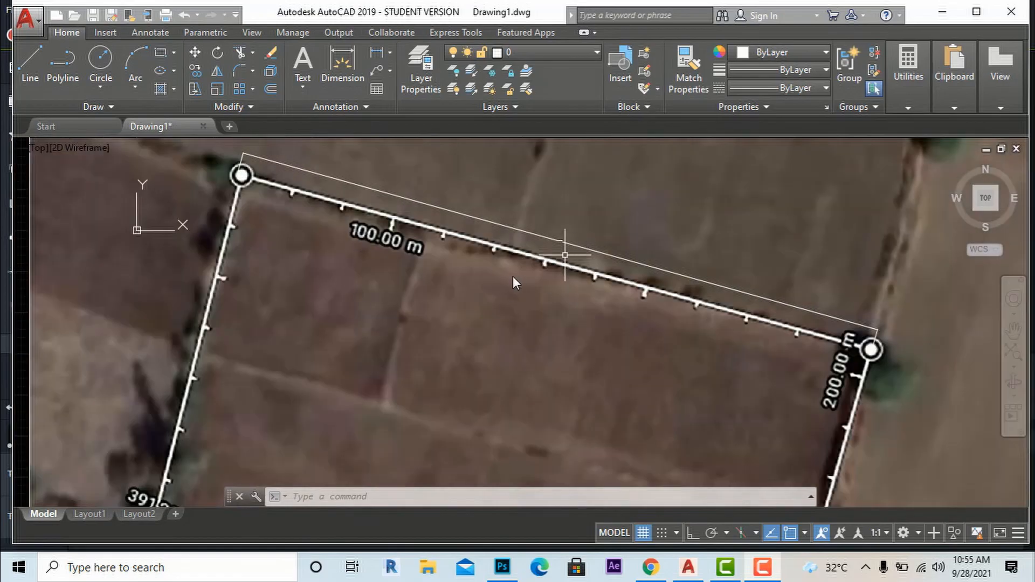